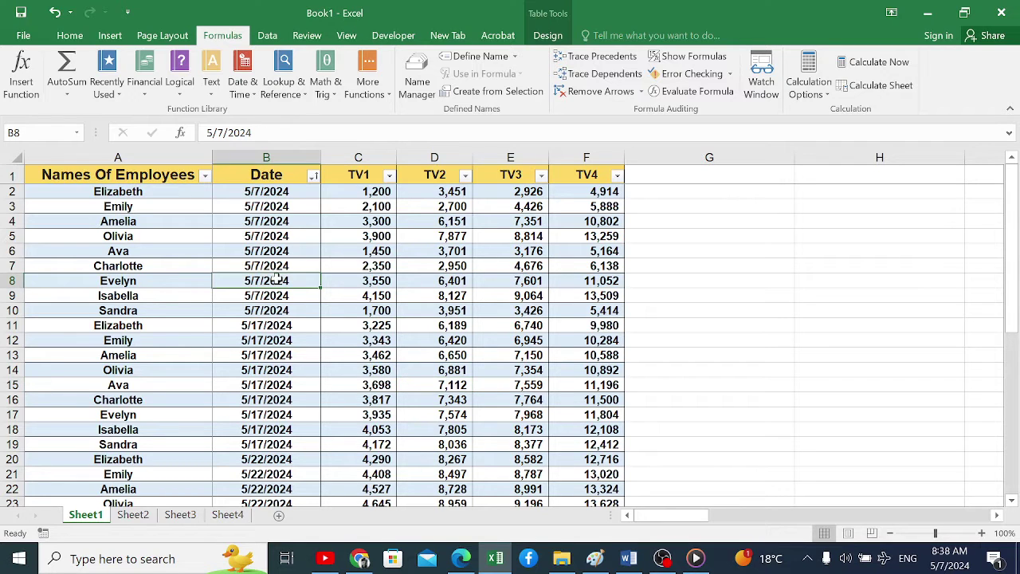
Step: Examine the employee table's layout: the names, the repeated dates and the TV1 to TV4 value columns
left_click(240, 322)
left_click(197, 326)
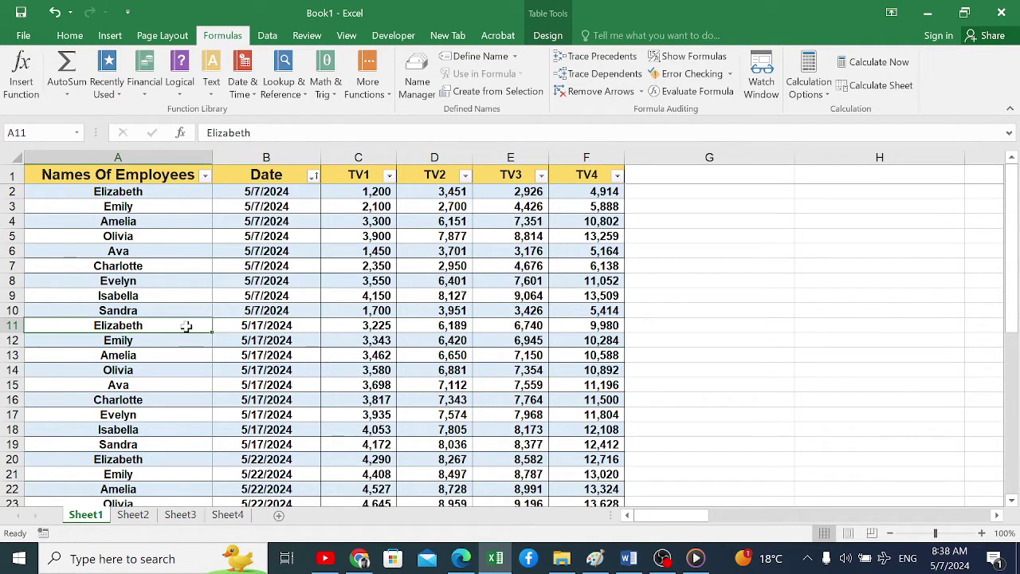
left_click_drag(119, 174, 575, 452)
left_click(310, 276)
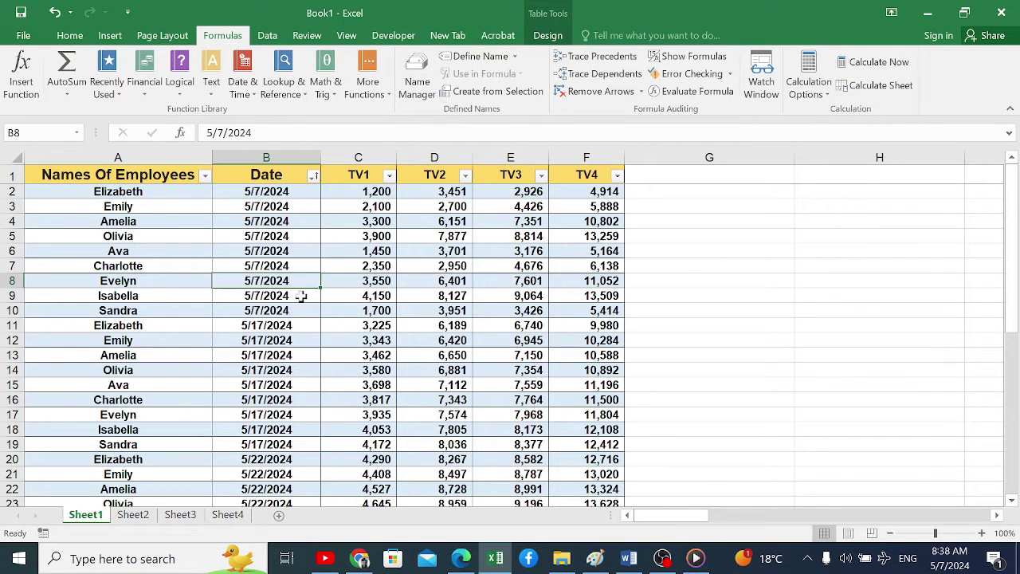
left_click(298, 325)
left_click(255, 368)
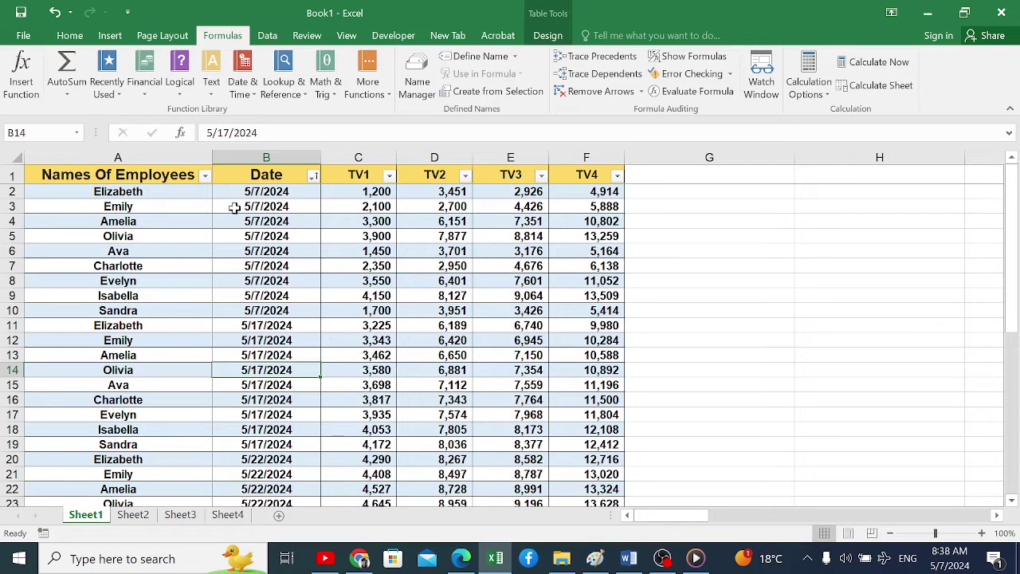
left_click(294, 283)
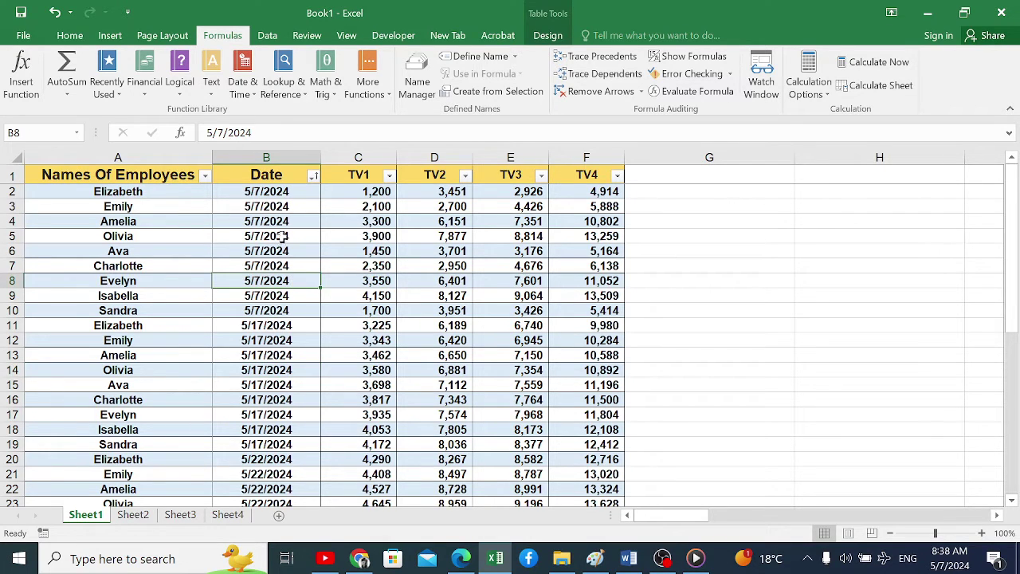
left_click(151, 155)
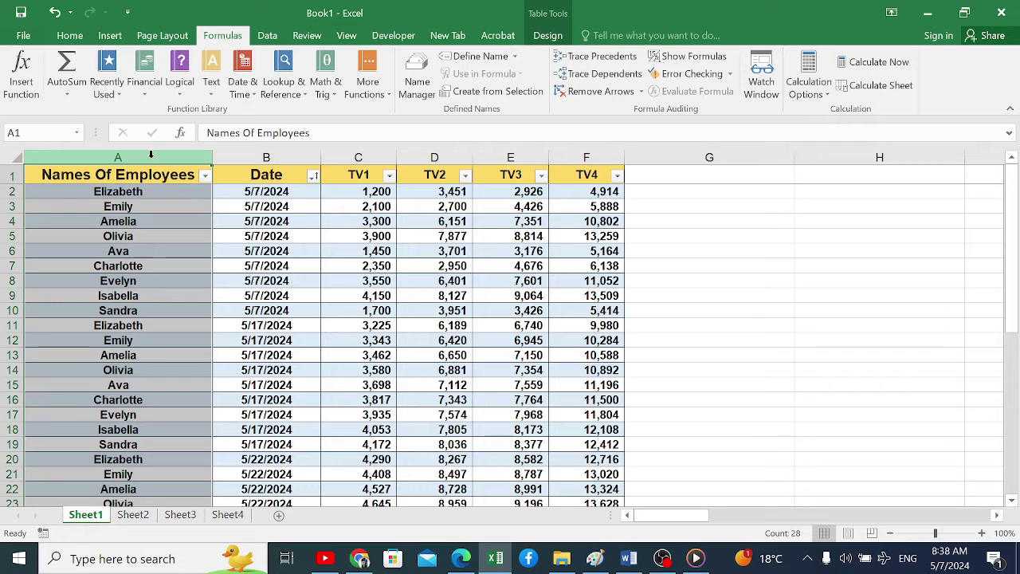
left_click(263, 156)
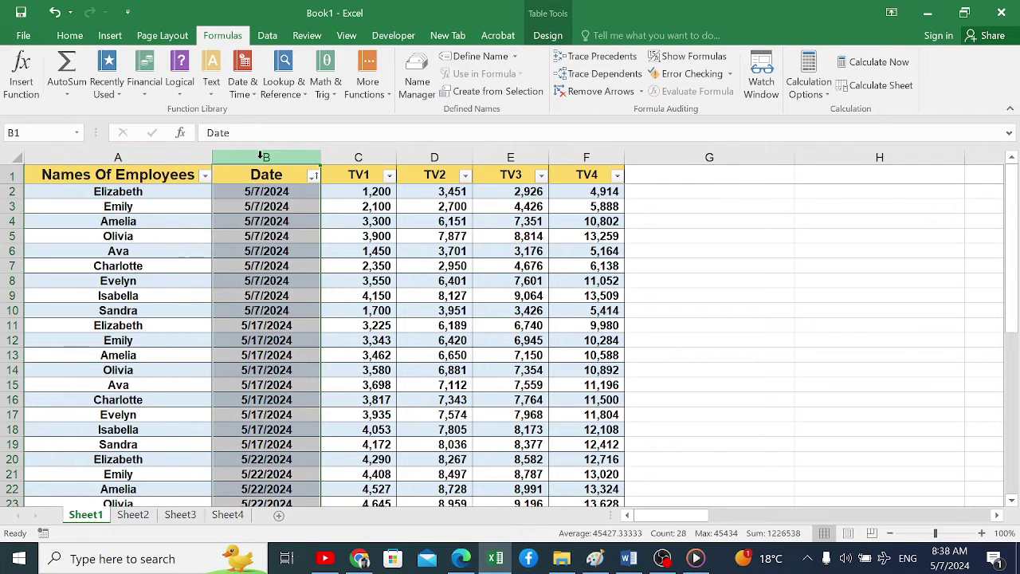
left_click(292, 251)
left_click(284, 310)
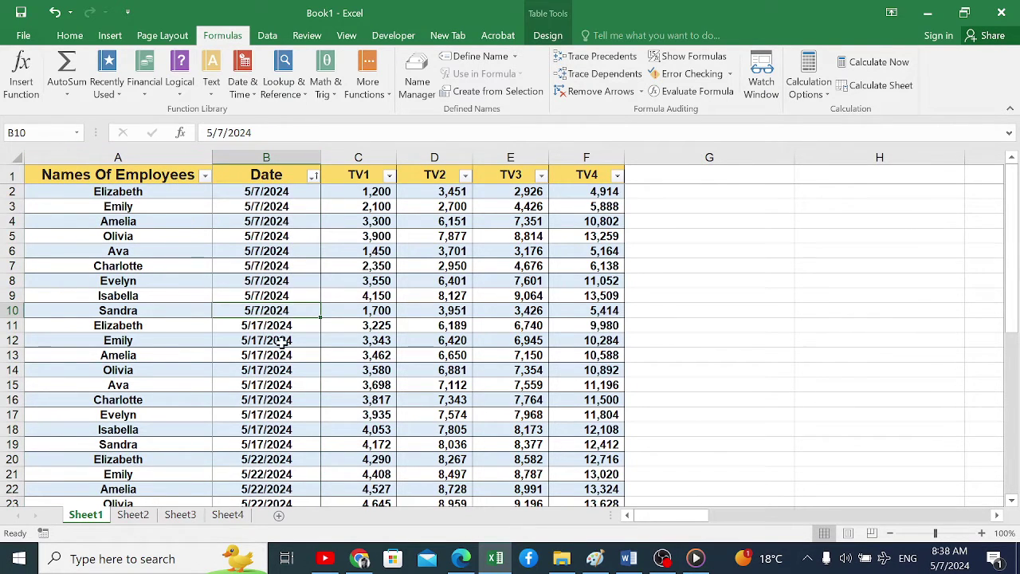
left_click(282, 342)
left_click(371, 158)
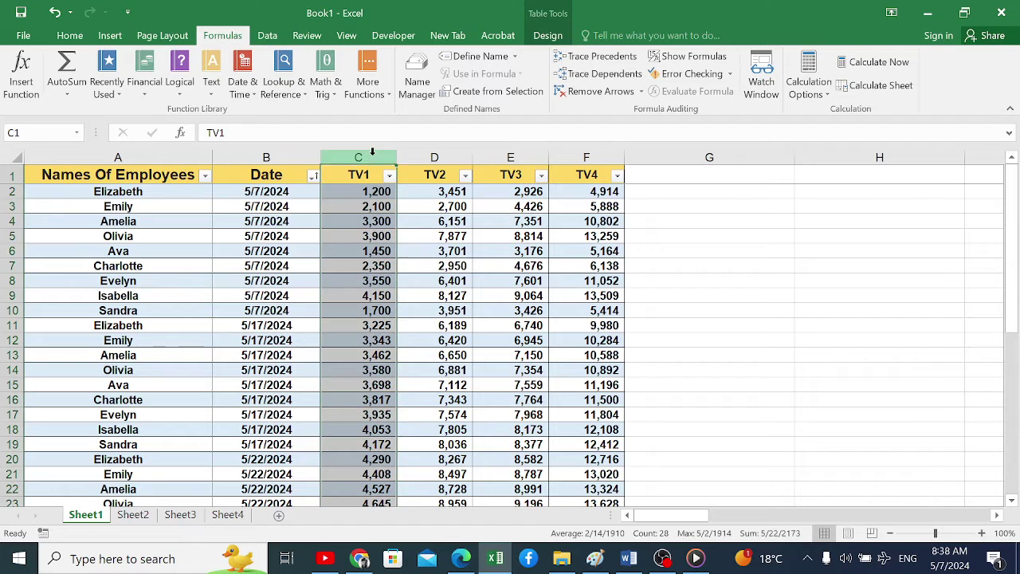
left_click(454, 157)
left_click(510, 155)
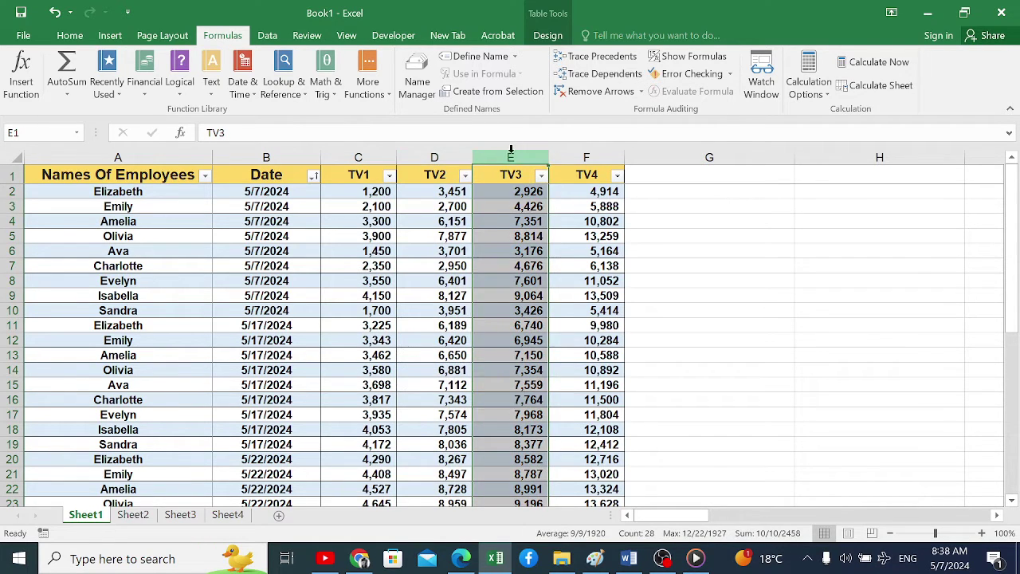
left_click(586, 155)
left_click(119, 209)
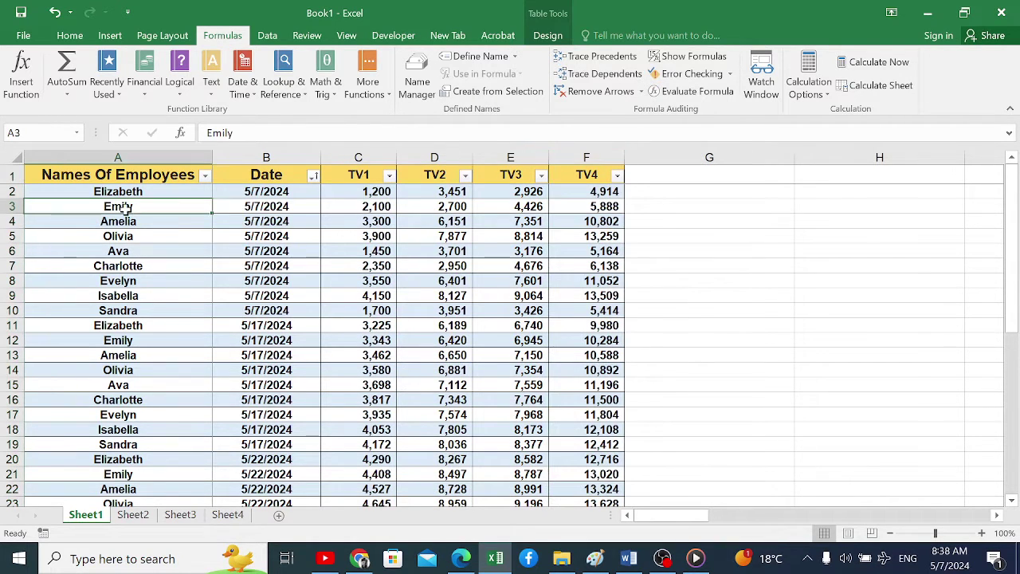
Step: Filter the Names Of Employees column to only the employee in row 6 and review the dates and values of those records
left_click(205, 175)
left_click(251, 333)
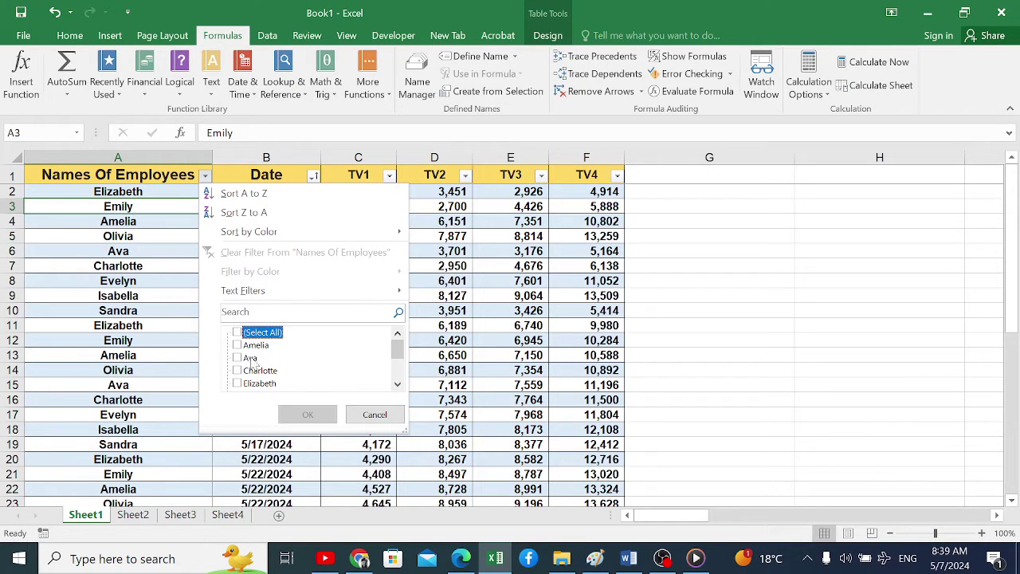
left_click(252, 358)
left_click(303, 414)
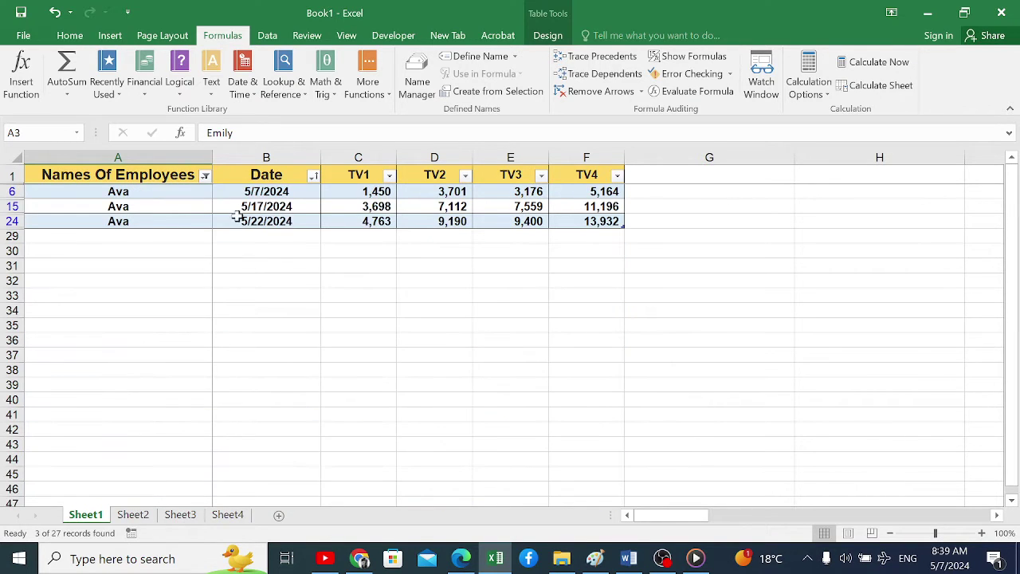
left_click(268, 206)
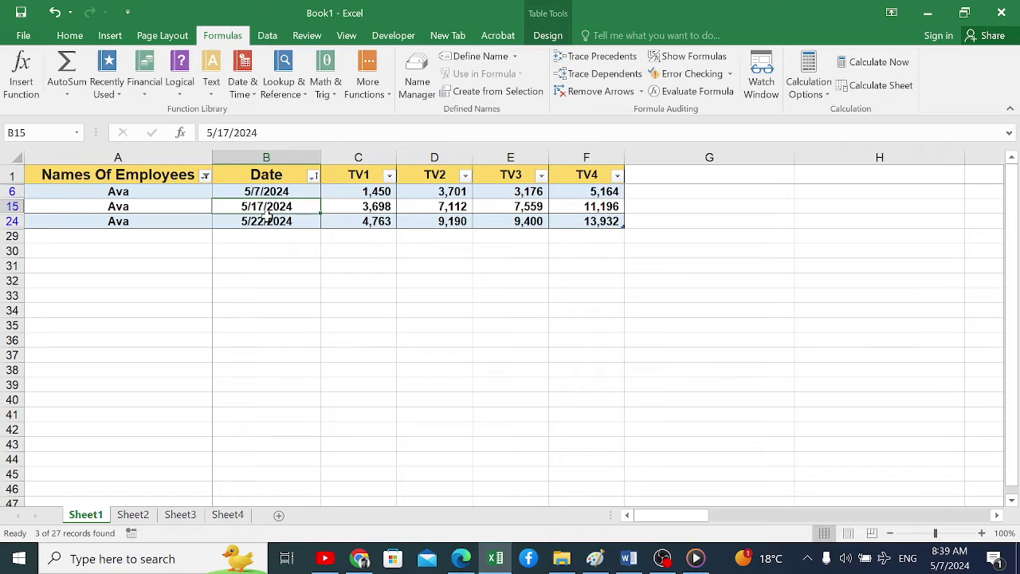
left_click(269, 221)
left_click(268, 193)
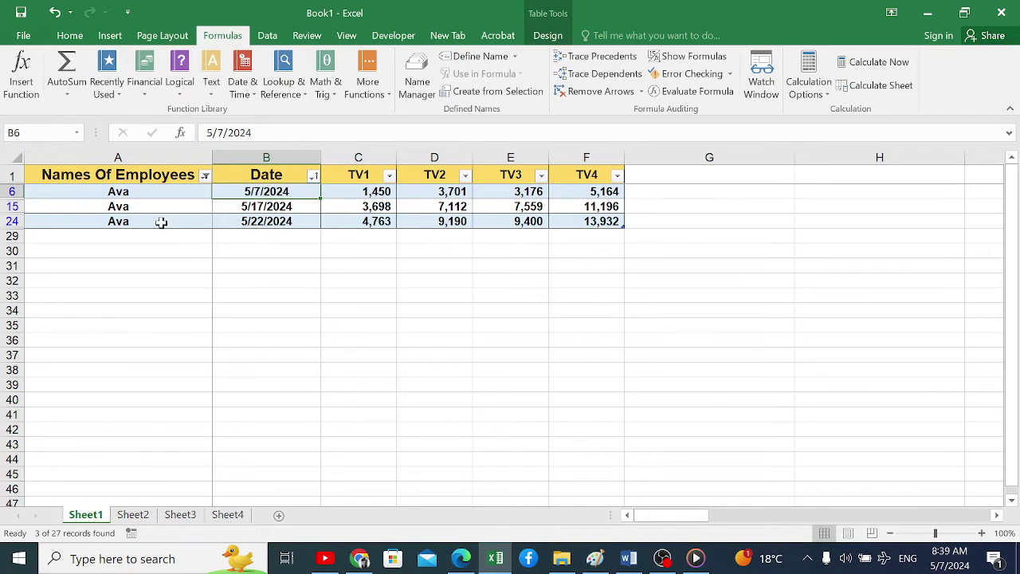
left_click_drag(161, 221, 595, 223)
left_click(277, 223)
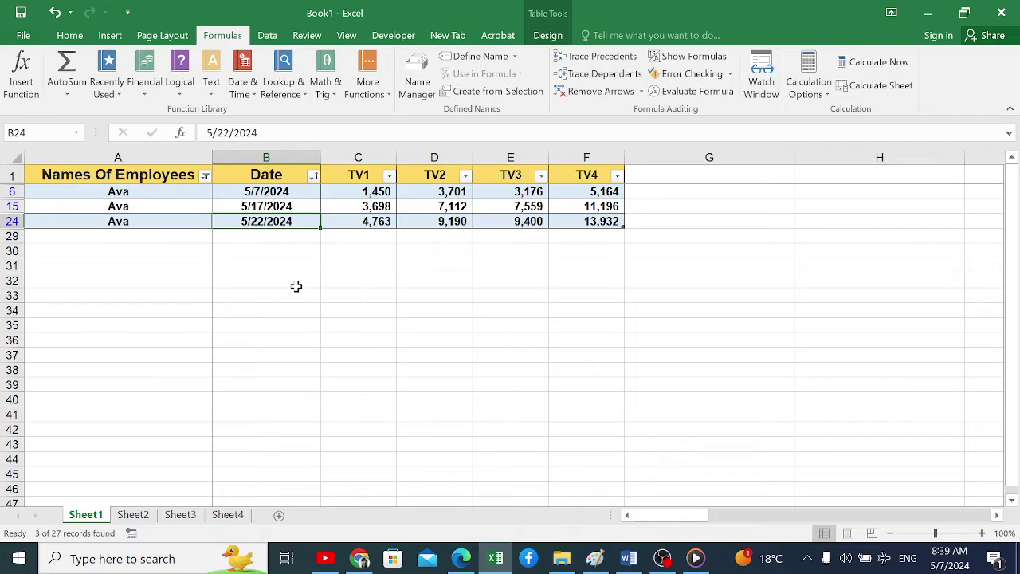
Step: Restore all employees in the Names Of Employees filter
left_click(199, 179)
left_click(205, 176)
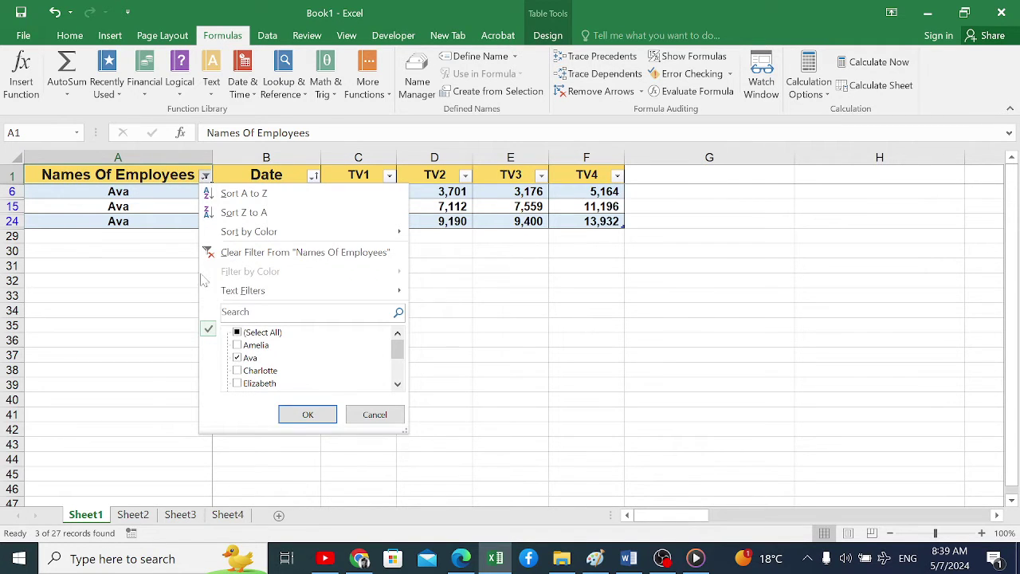
left_click(257, 333)
left_click(307, 415)
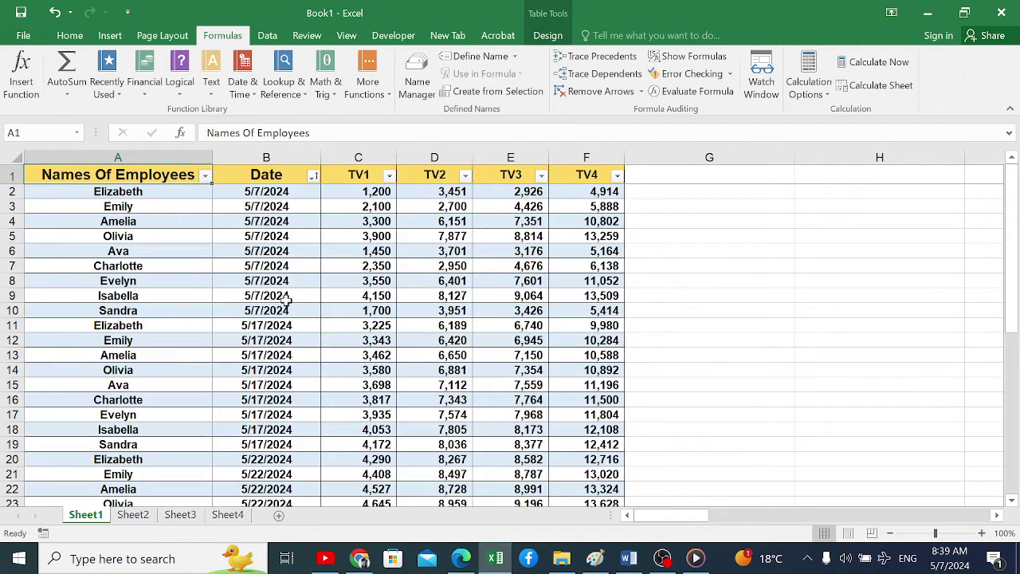
left_click(281, 263)
left_click(295, 216)
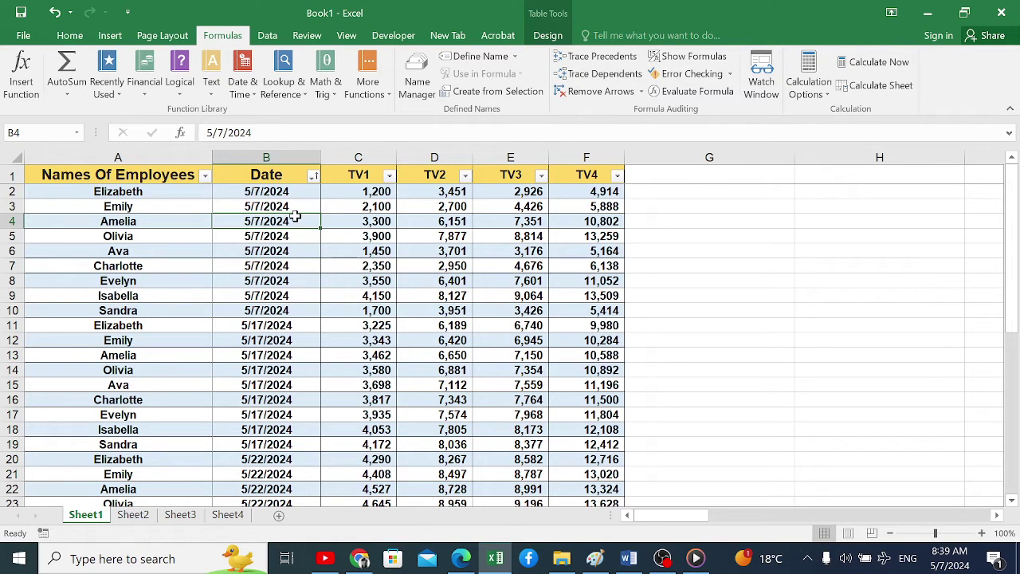
left_click(287, 166)
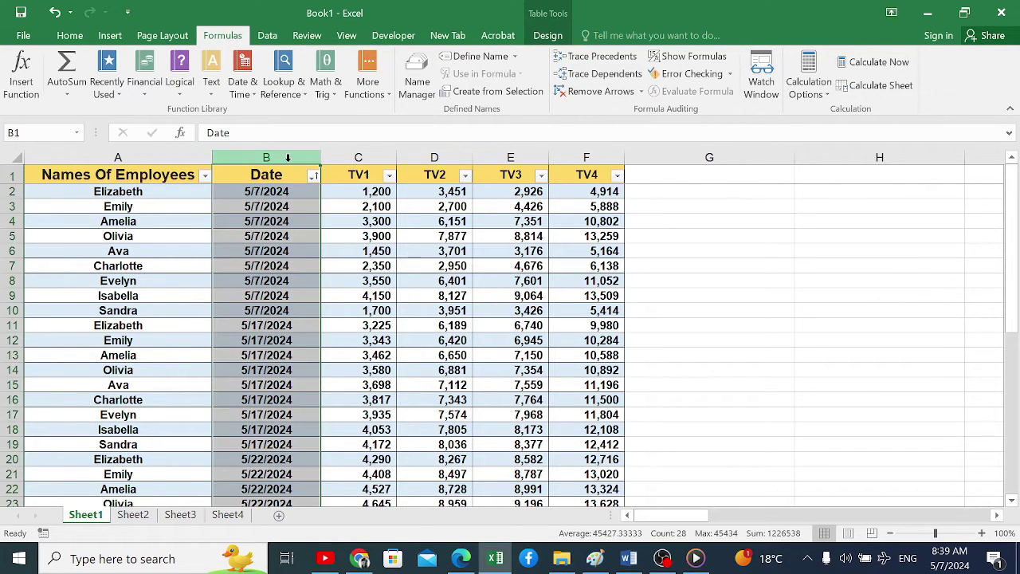
left_click(281, 310)
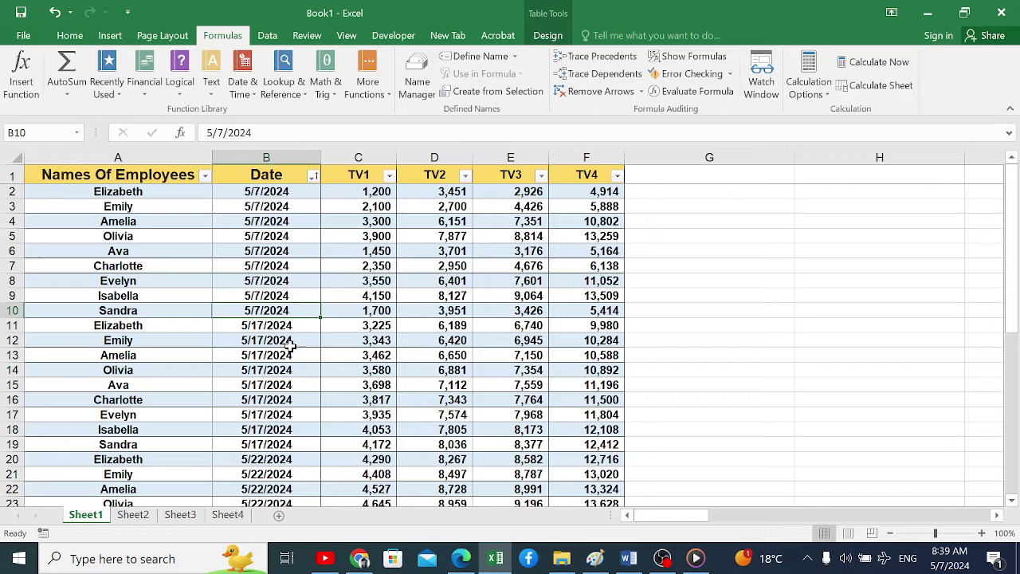
Step: Custom-sort the whole table by Date, on values, from newest to oldest, and check the order of the dates
left_click_drag(282, 233, 272, 327)
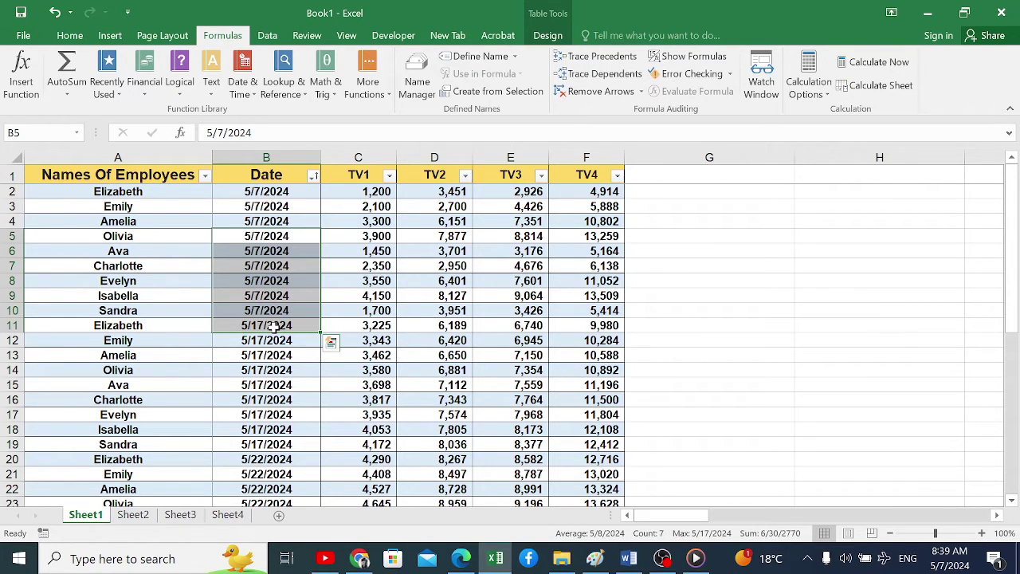
key("ctrl+a")
key("ctrl+a")
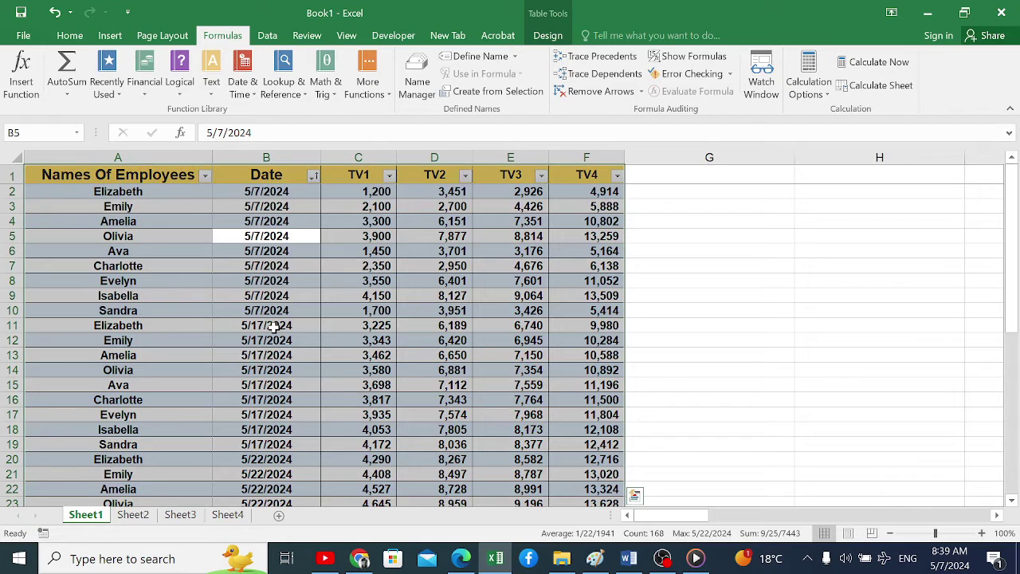
left_click(68, 36)
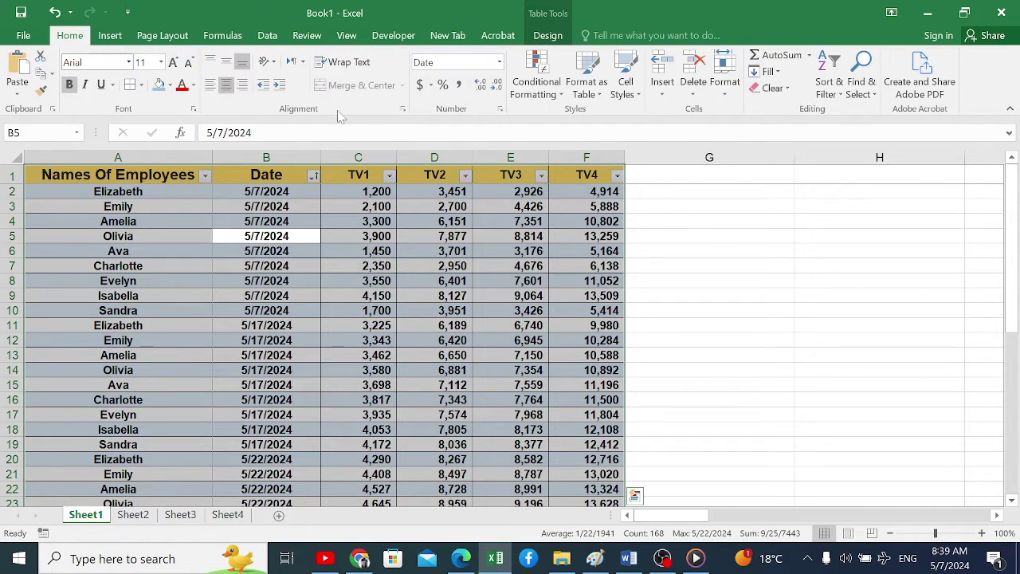
left_click(839, 93)
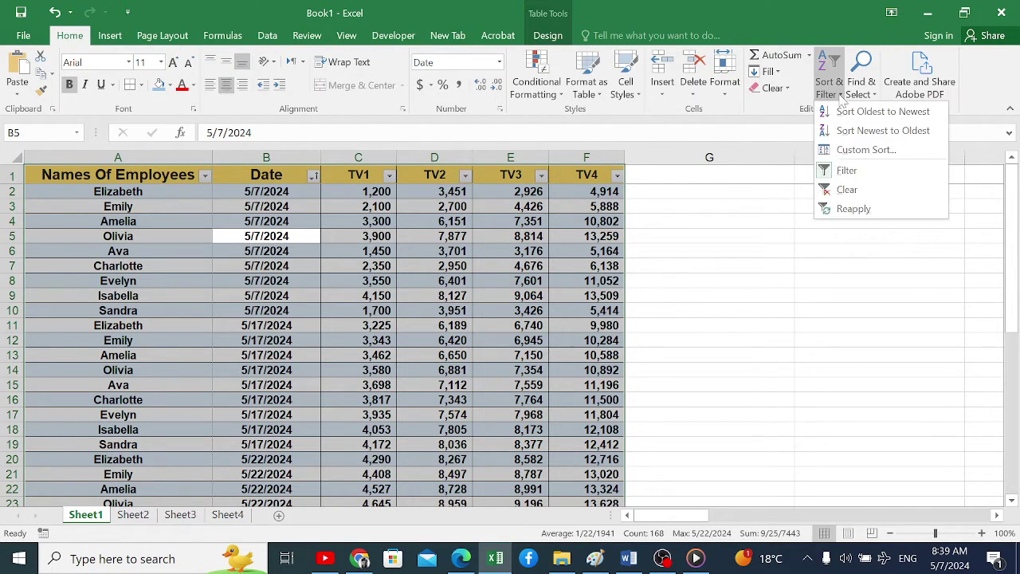
left_click(875, 153)
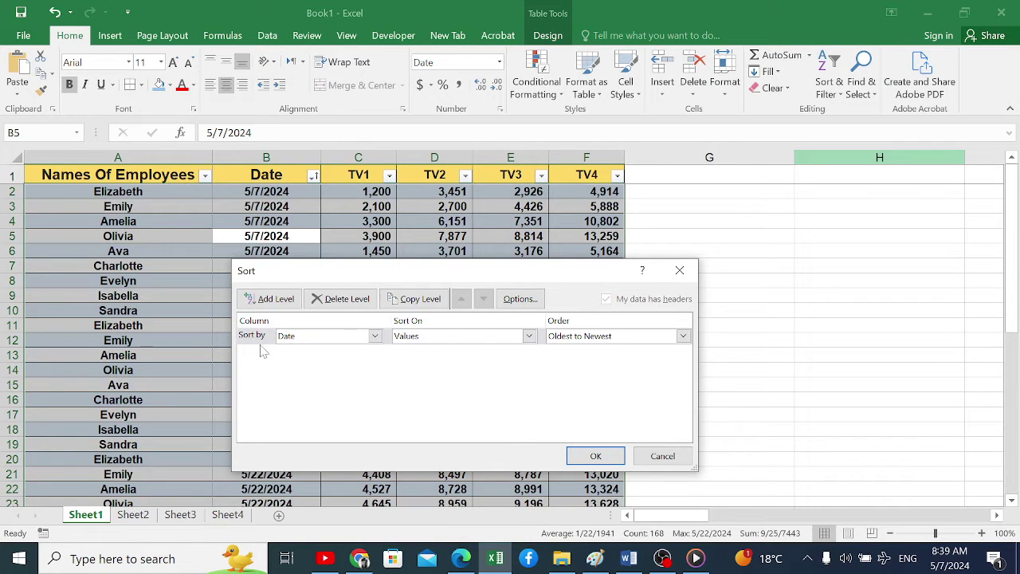
left_click(374, 336)
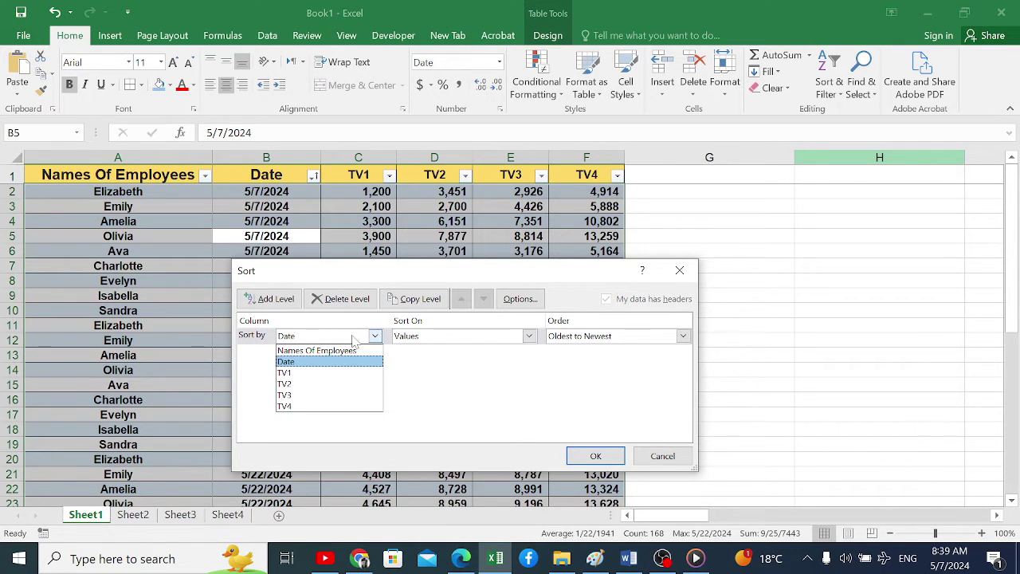
left_click(303, 363)
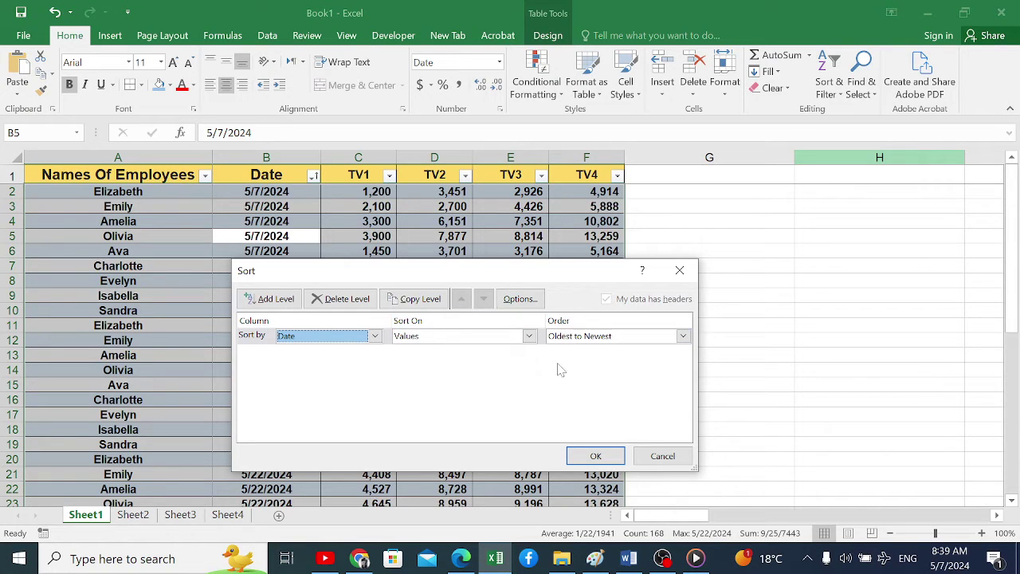
left_click(683, 335)
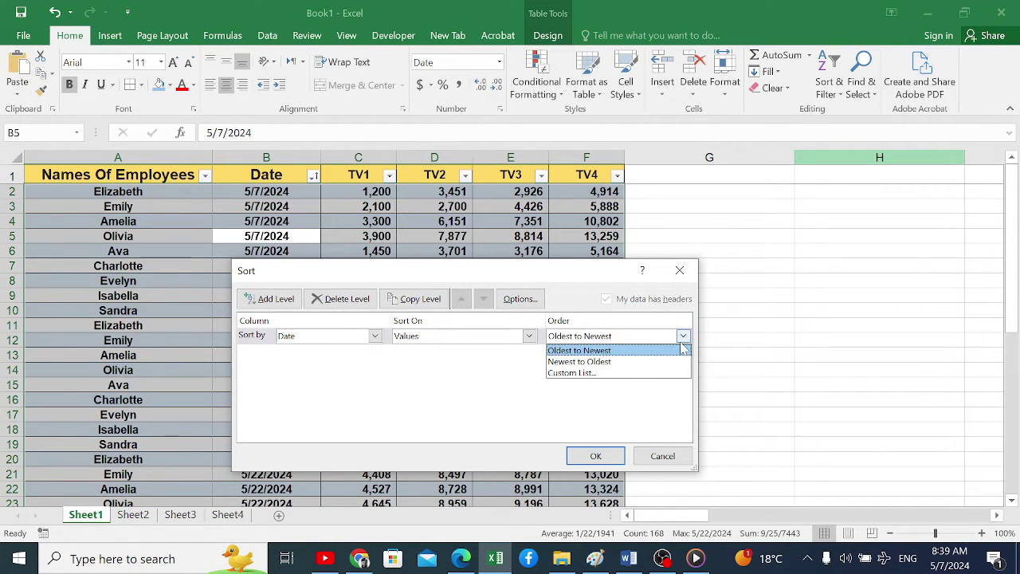
left_click(577, 362)
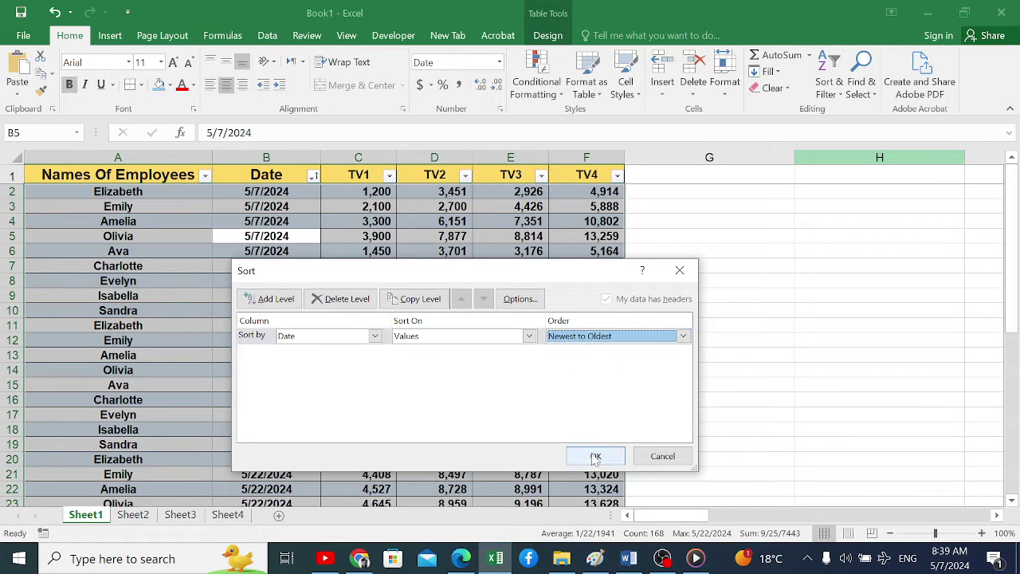
left_click(595, 456)
left_click(313, 315)
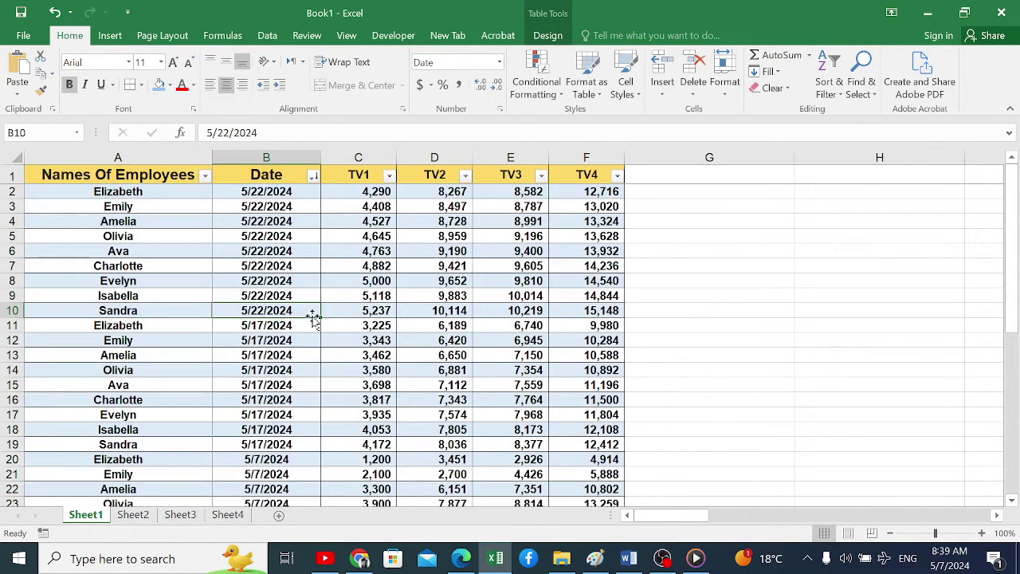
left_click_drag(289, 194, 297, 301)
key("Up")
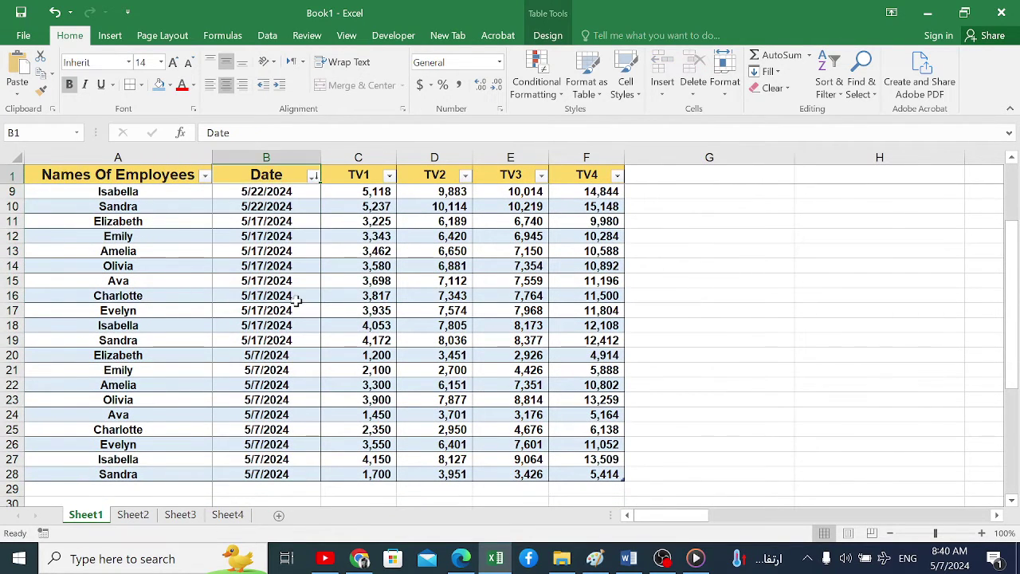
Step: Insert a new table column between Names Of Employees and Date
left_click(252, 157)
right_click(252, 156)
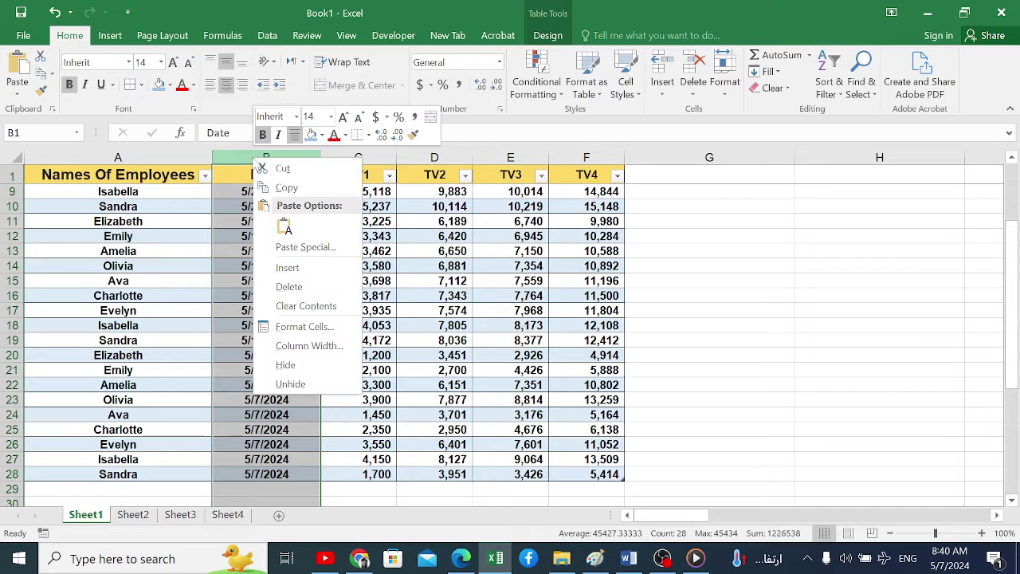
left_click(322, 269)
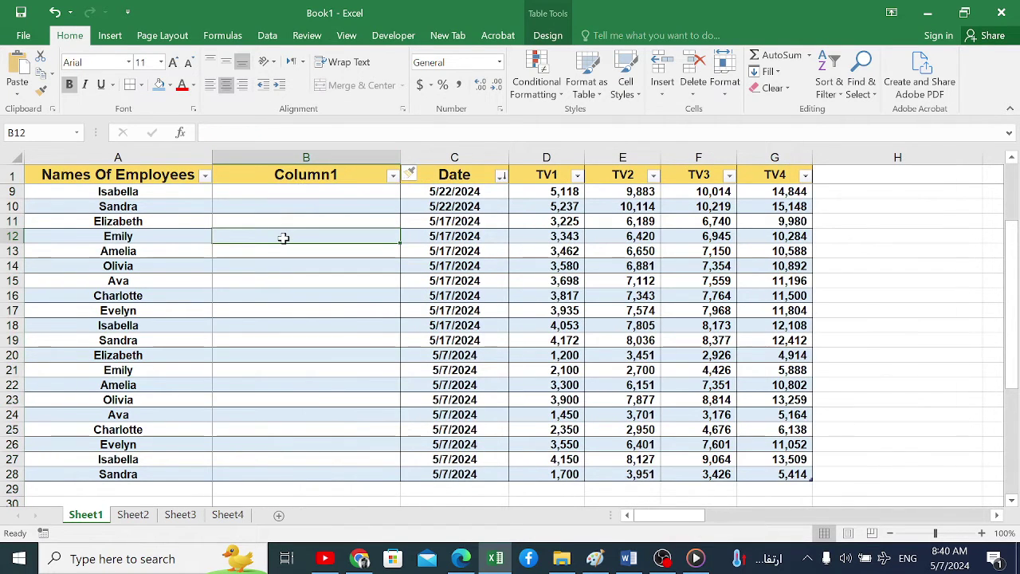
Step: Insert a COUNTIF function in cell B2, the first data cell of Column1
key("Down")
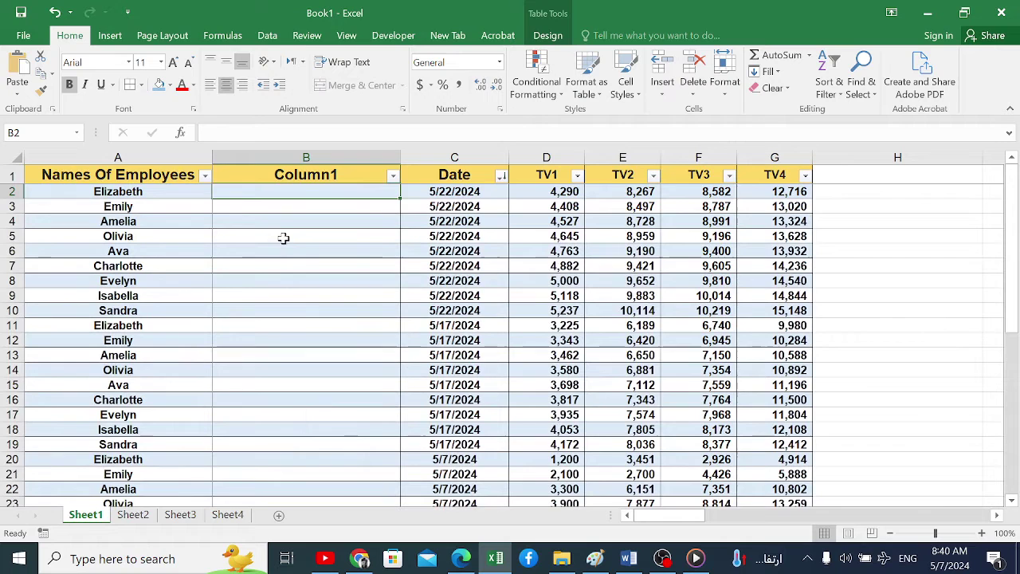
left_click(181, 132)
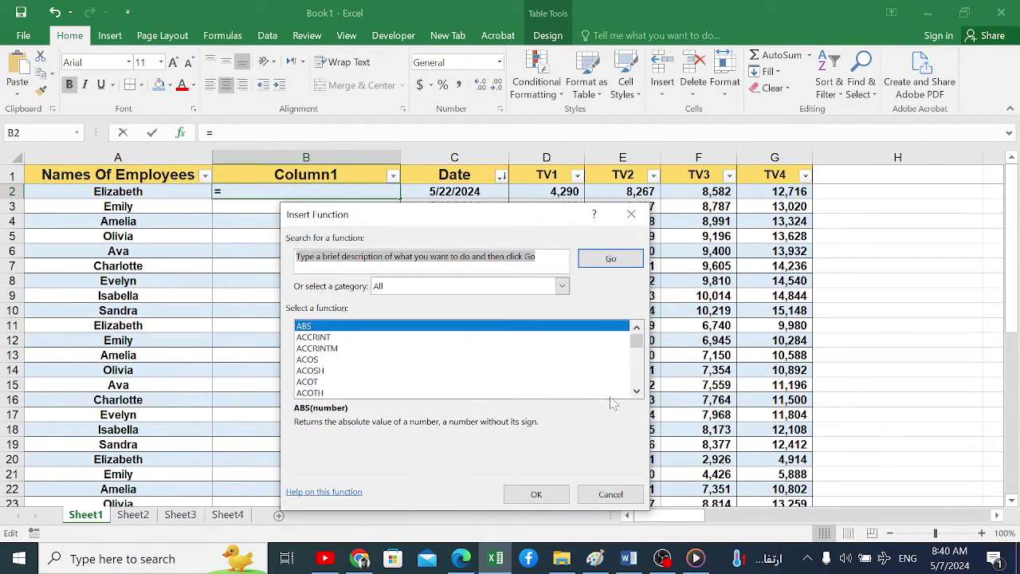
left_click(427, 382)
key("c")
key("o")
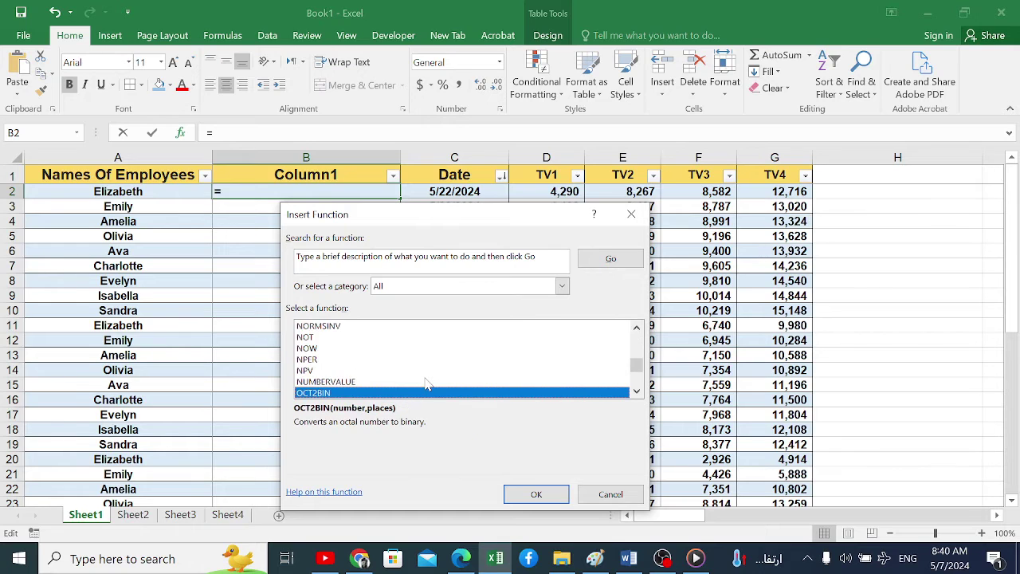
key("Down")
key("Down")
key("Down")
key("Down")
key("Down")
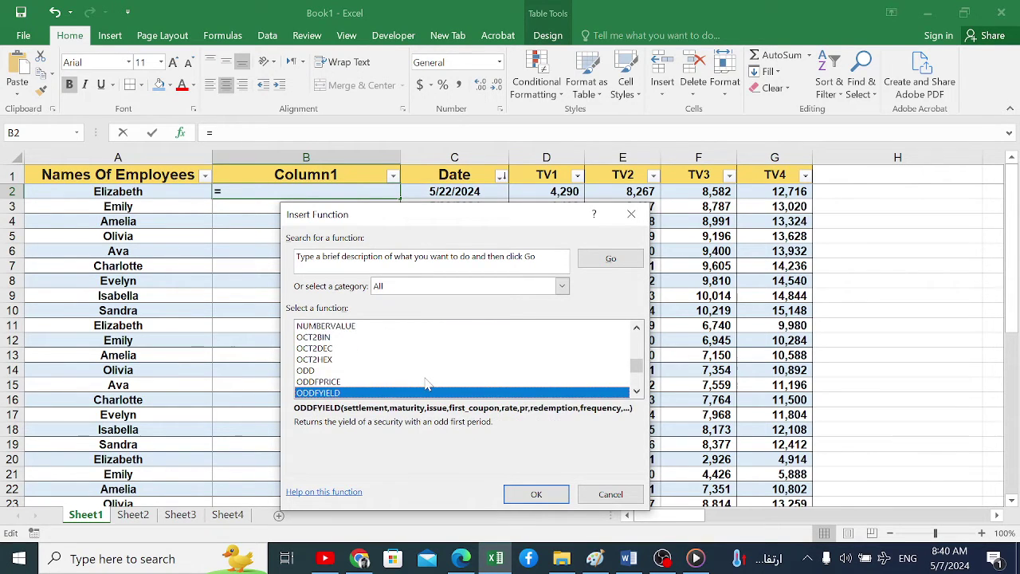
key("c")
key("o")
key("u")
key("Down")
key("Down")
key("Down")
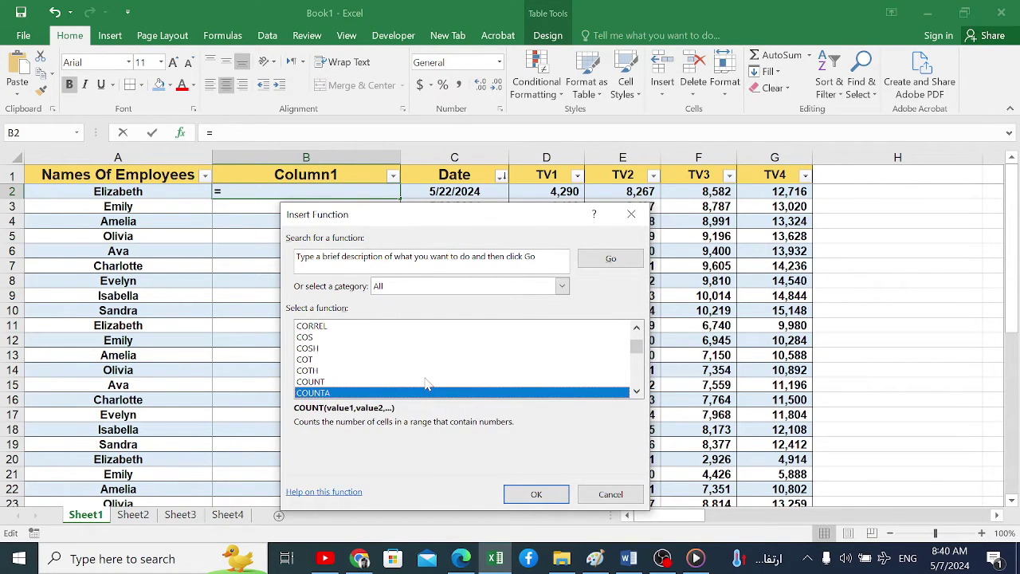
key("Down")
key("Up")
key("Return")
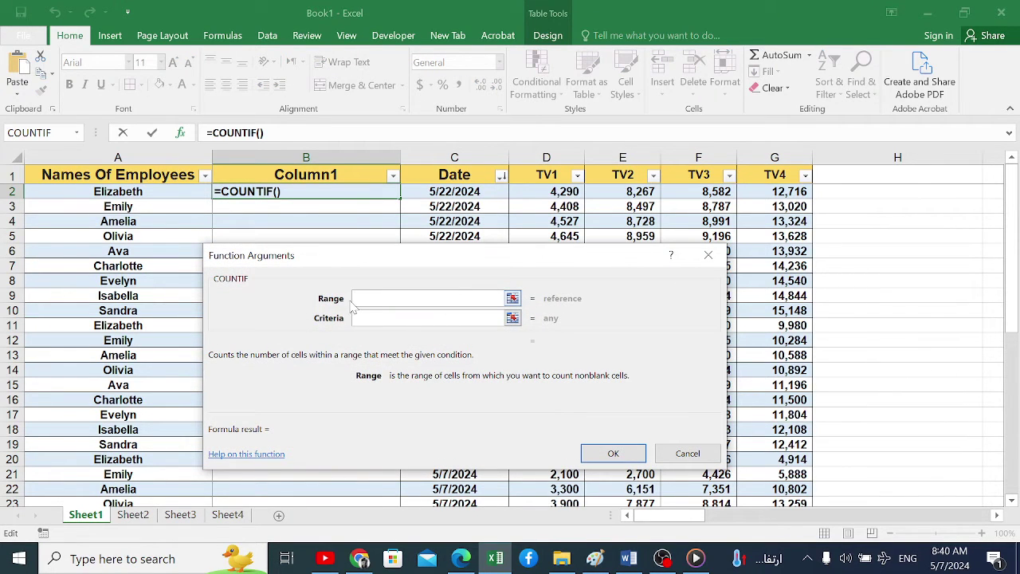
Step: Complete the COUNTIF in B2 with the expanding range $A$2:A2 and the criteria A2, filling the whole table column
type("a2")
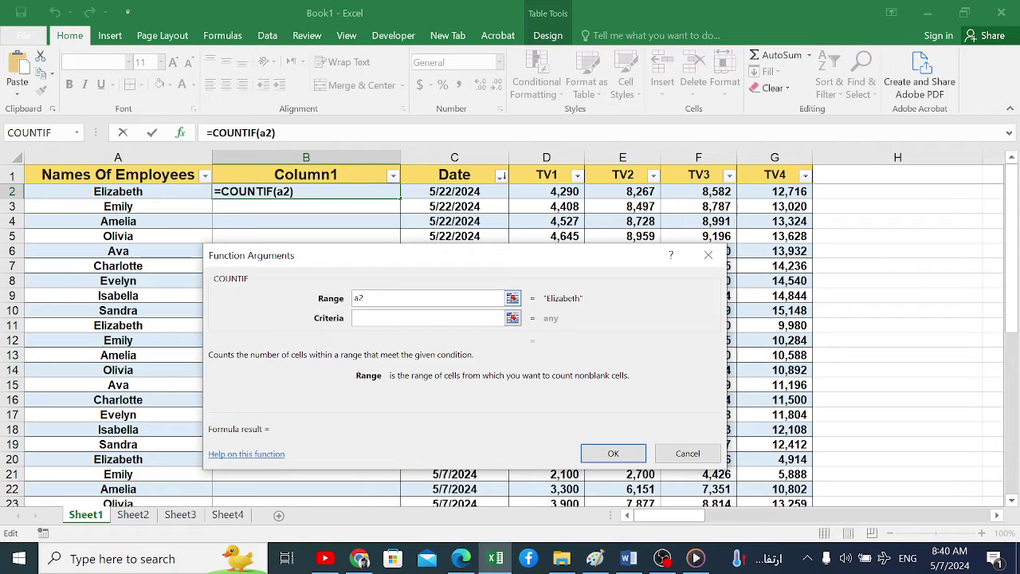
key("F4")
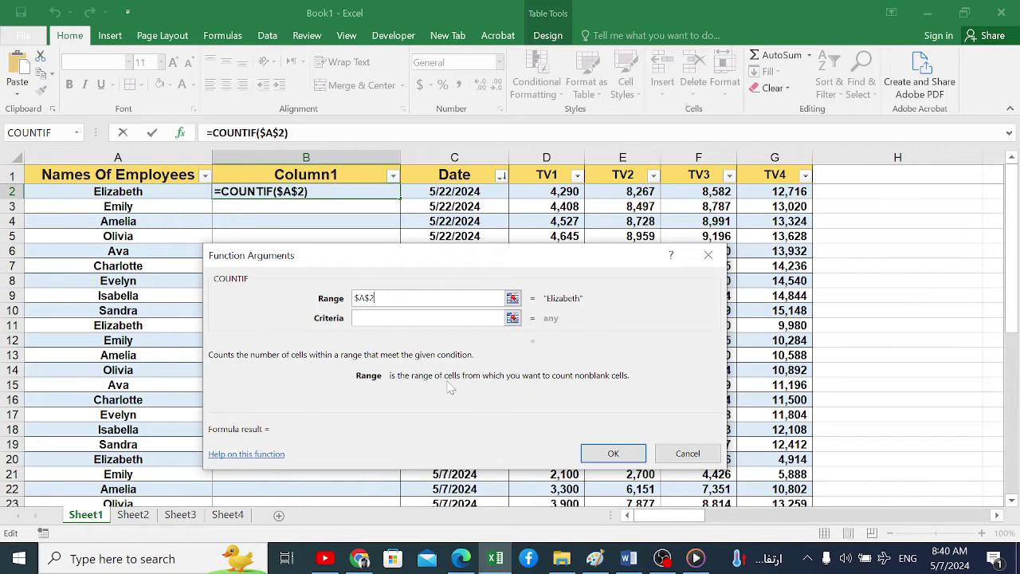
type(":a2")
key("Tab")
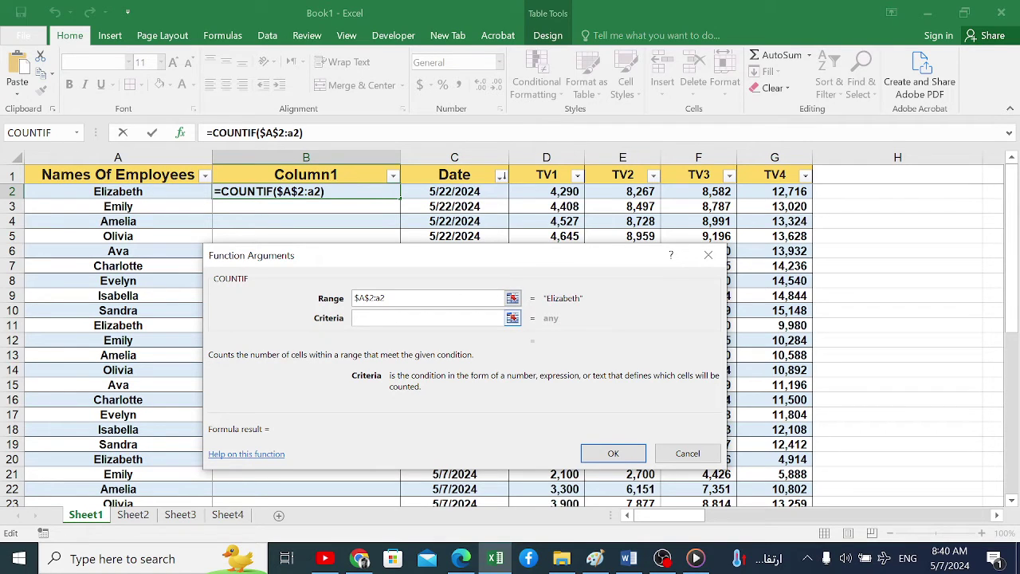
type("a2")
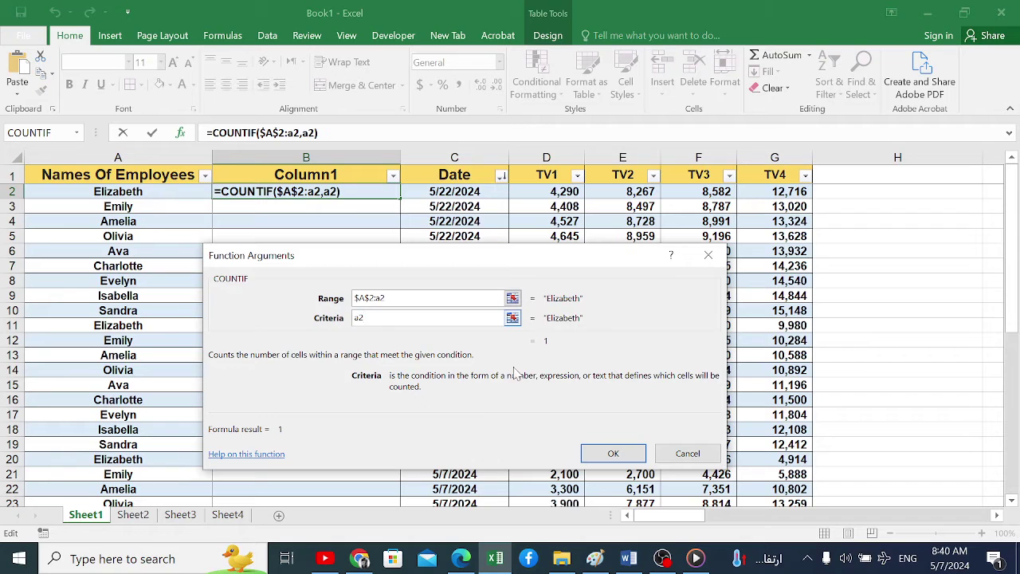
left_click(613, 454)
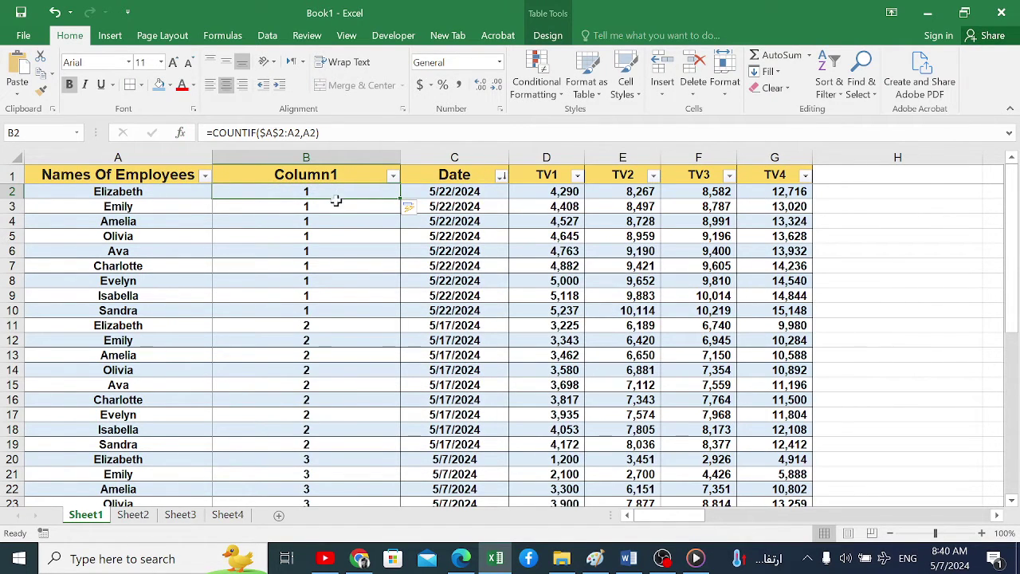
Step: Review the occurrence numbers and their formulas down Column1, and return to cell B2
key("Down")
key("Down")
key("Down")
key("Down")
key("Down")
key("Down")
key("Down")
key("Down")
key("Down")
key("Down")
key("Down")
key("Down")
key("Down")
key("Down")
key("Down")
key("Down")
key("Down")
key("Down")
key("Down")
key("Down")
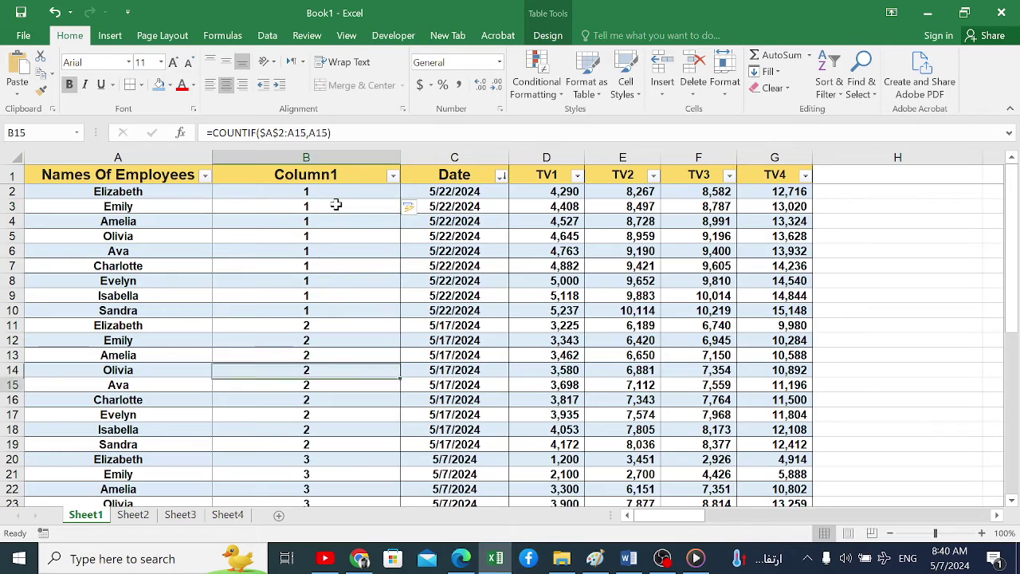
key("ctrl+Up")
key("ctrl+Up")
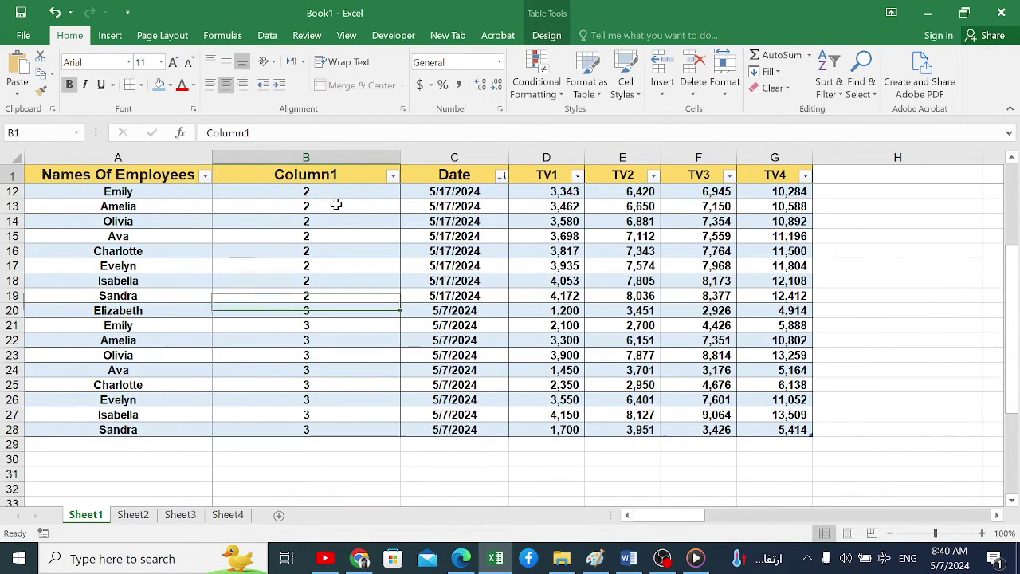
key("Down")
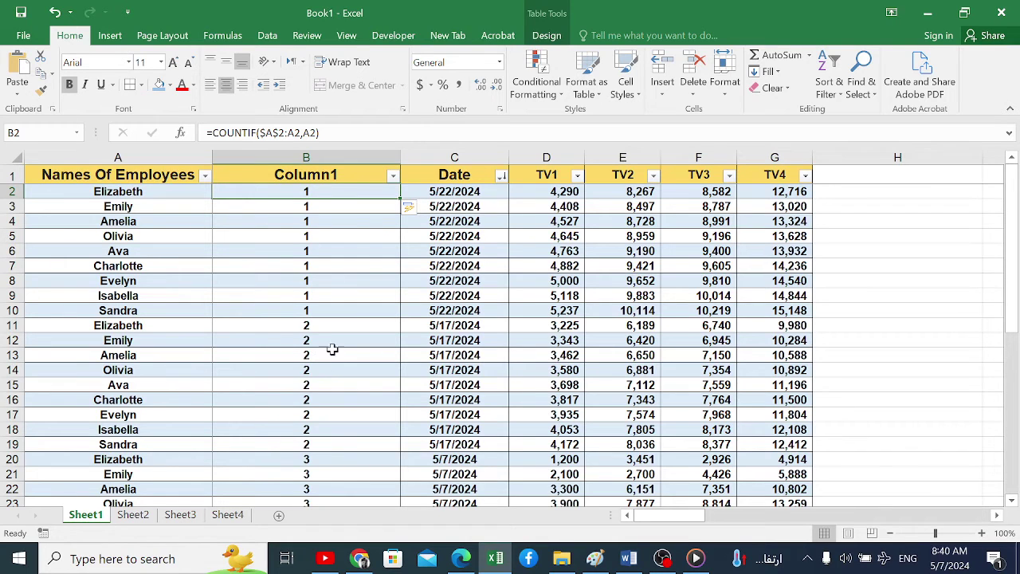
Step: Filter Column1 to the value 1 only and examine the dates of the filtered records
left_click(394, 176)
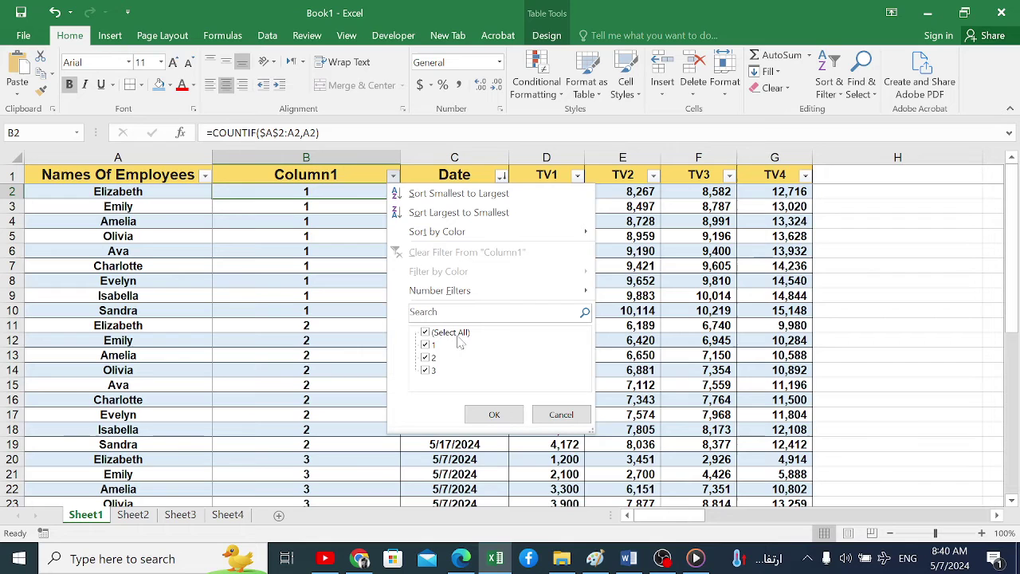
left_click(433, 333)
left_click(431, 344)
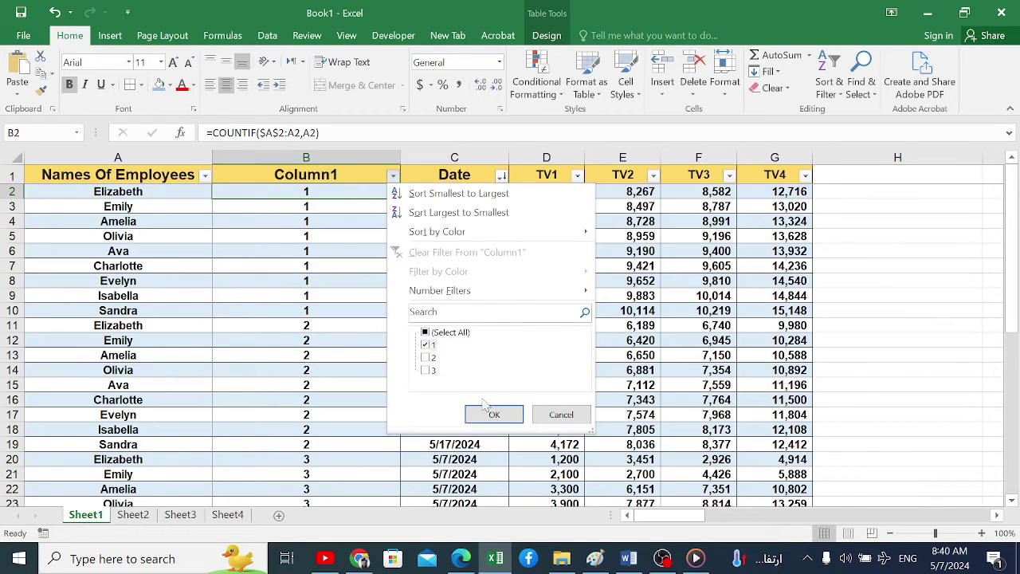
left_click(494, 414)
left_click_drag(165, 192, 793, 310)
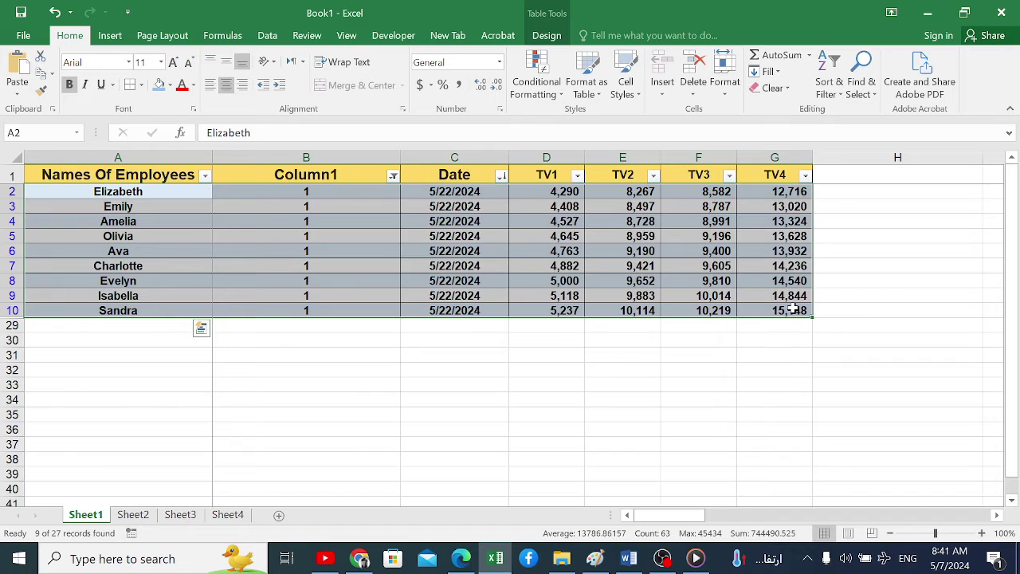
left_click(459, 285)
left_click_drag(441, 192, 461, 310)
Step: Change the Column1 filter to show only the records with the values 2 and 3
left_click(393, 176)
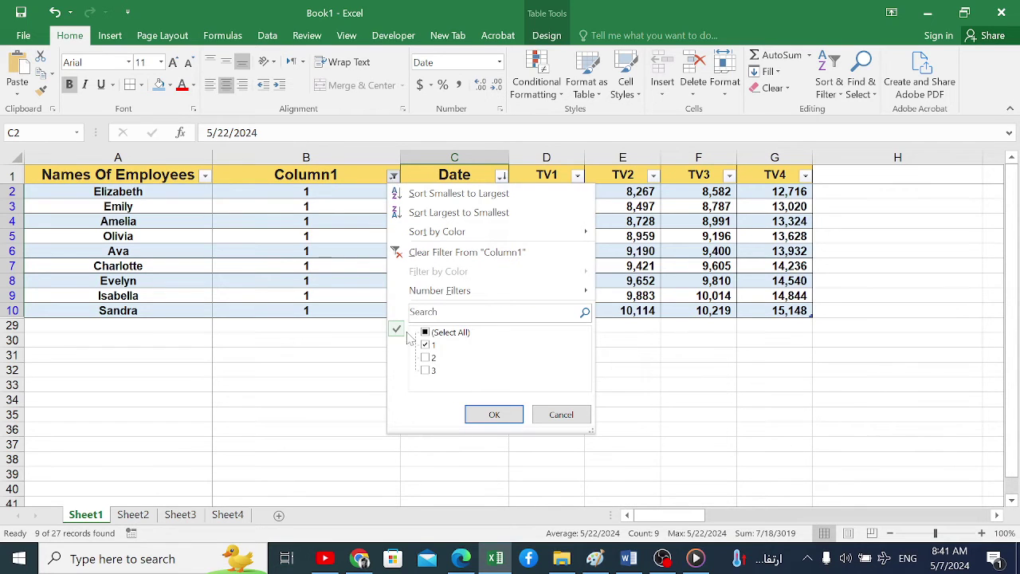
left_click(426, 344)
left_click(432, 359)
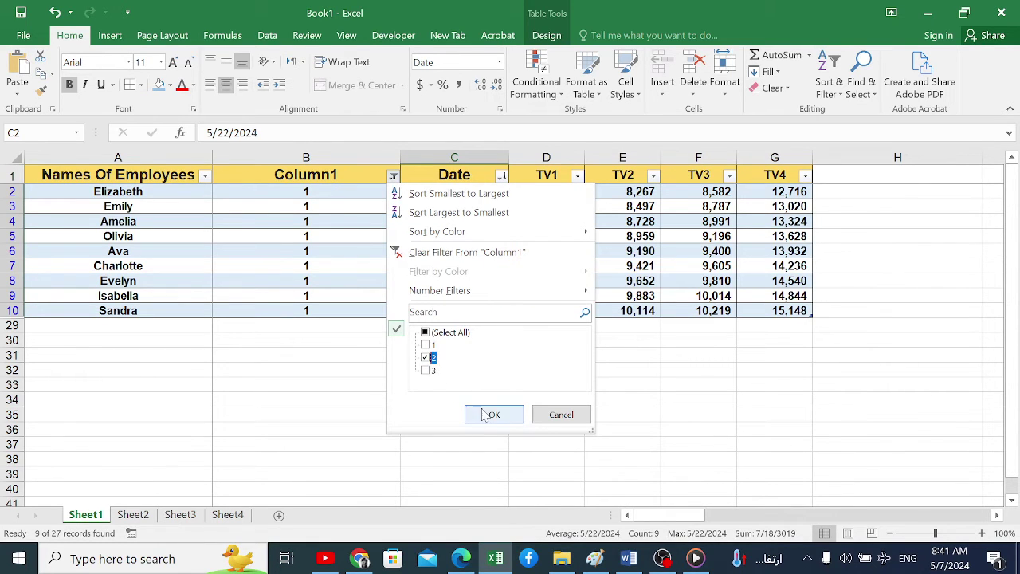
left_click(486, 415)
left_click(329, 234)
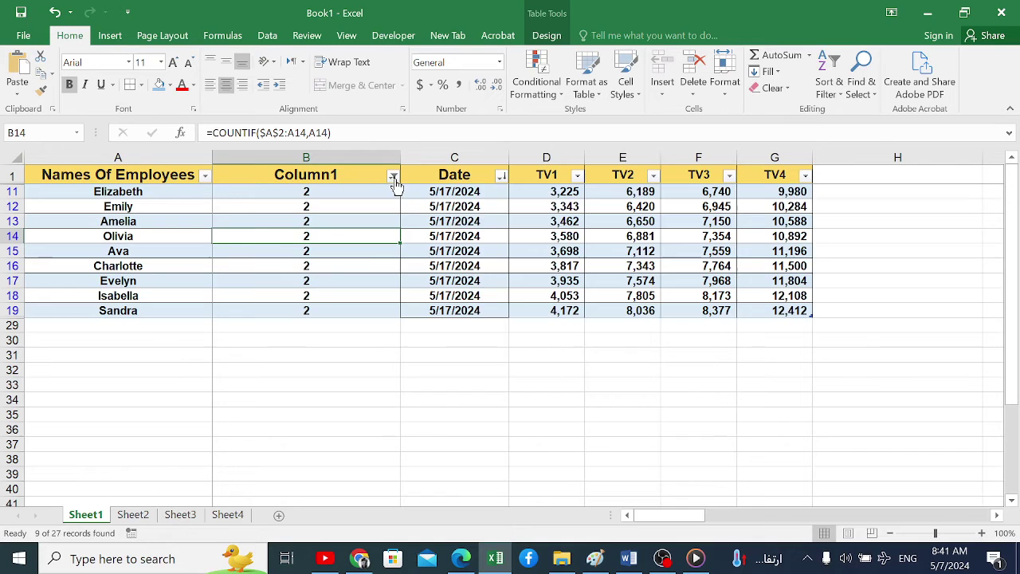
left_click(393, 176)
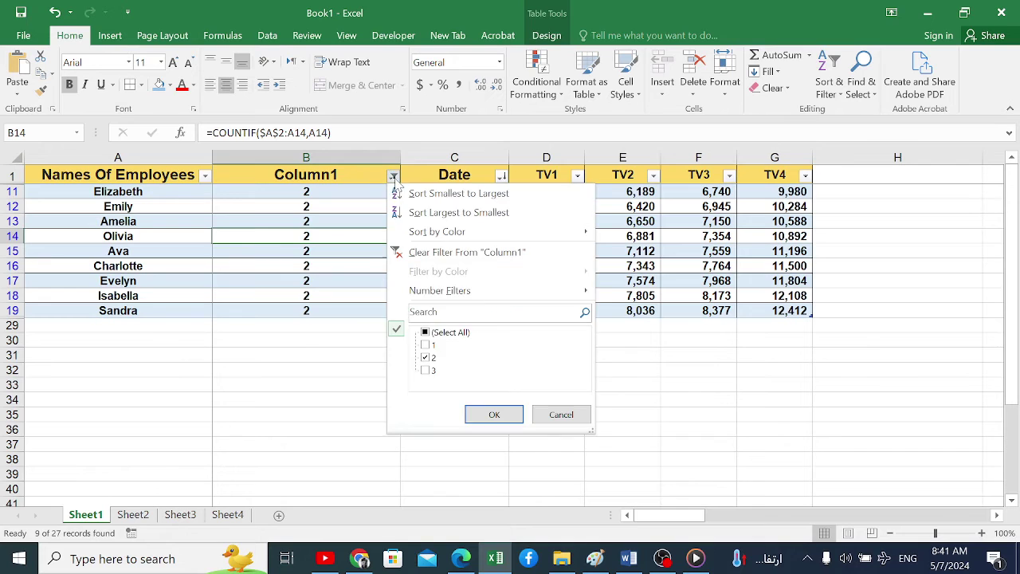
left_click(428, 371)
left_click(488, 411)
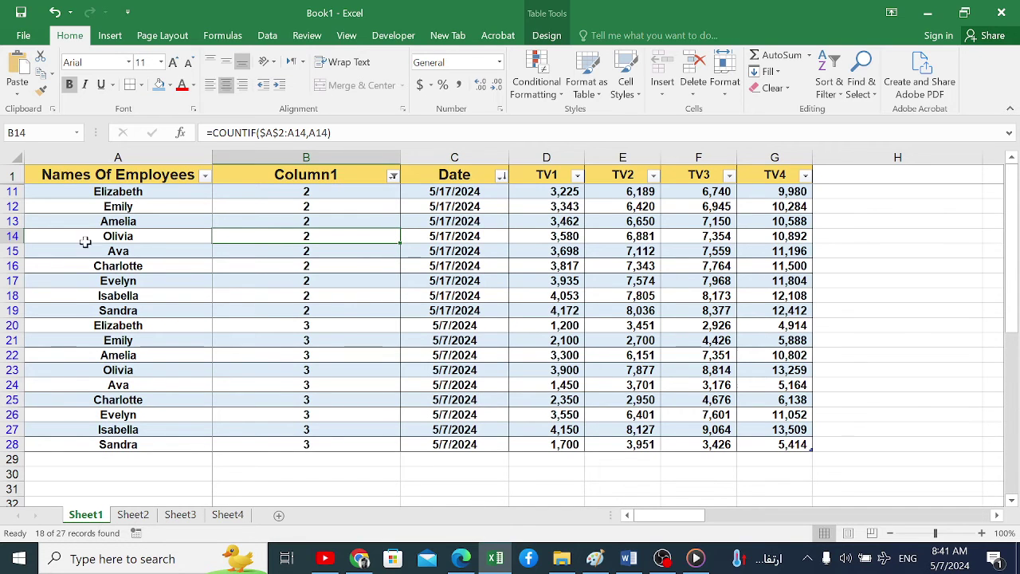
Step: Delete all the filtered records with occurrence numbers 2 and 3, from row 11 through row 28
left_click(12, 192)
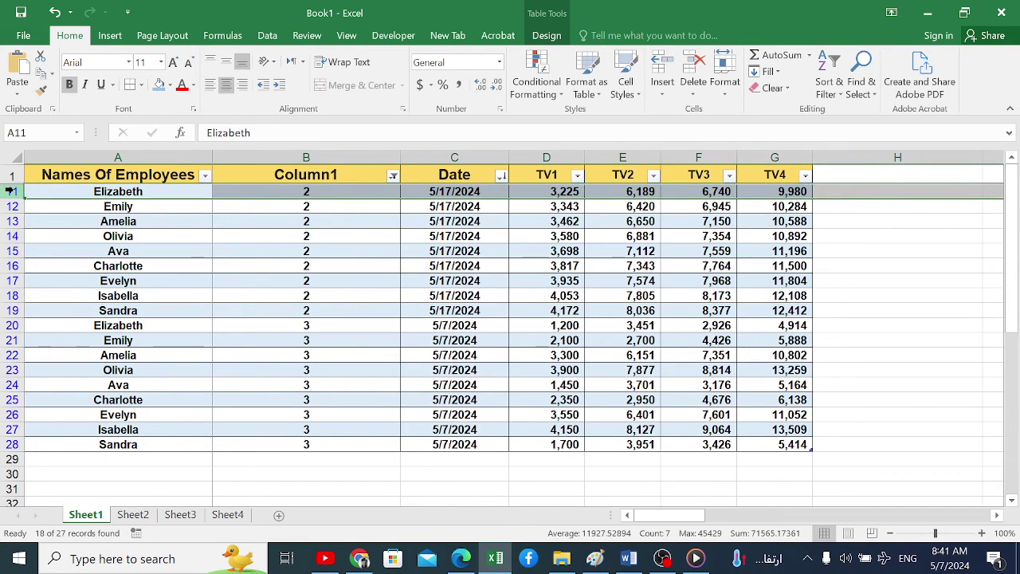
key("ctrl+shift+Down")
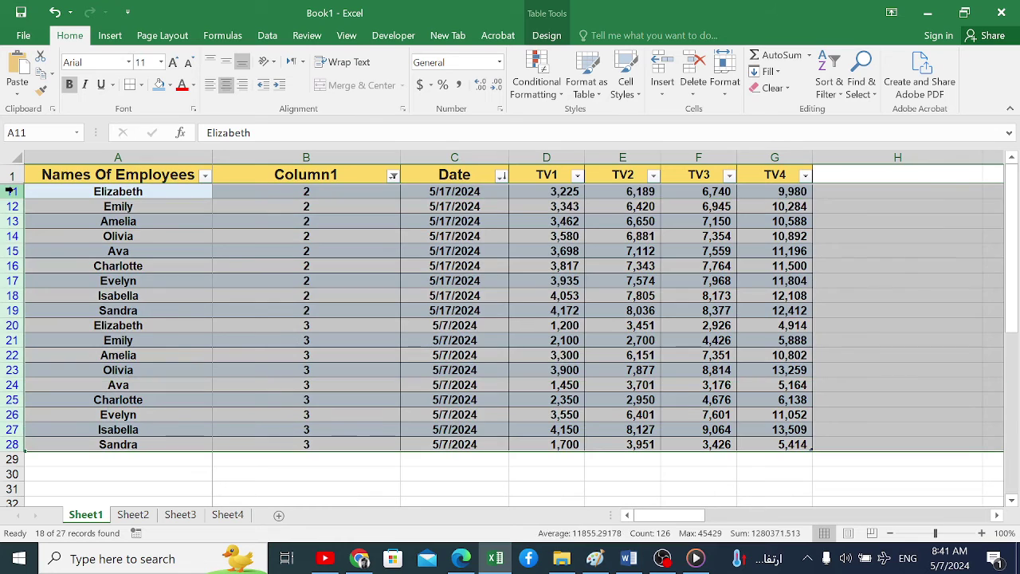
right_click(12, 279)
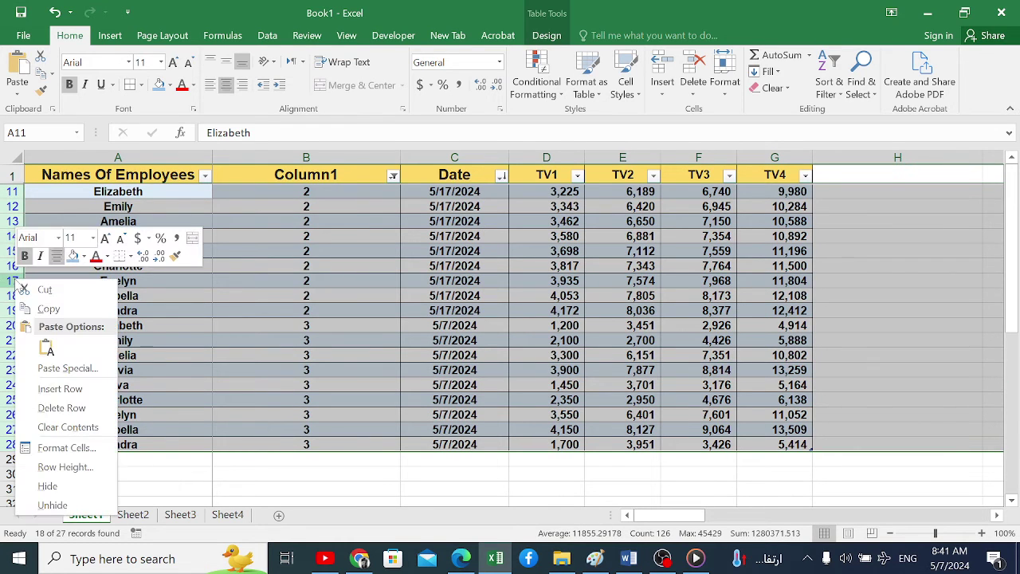
left_click(67, 411)
Step: Reset the Column1 filter to show all the remaining records of the table
left_click(393, 176)
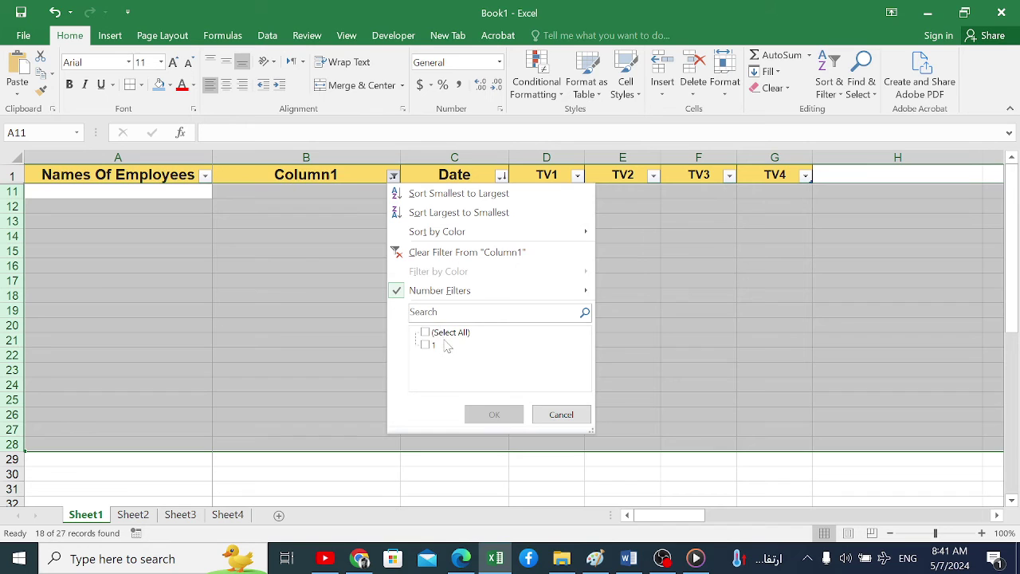
left_click(447, 334)
left_click(493, 416)
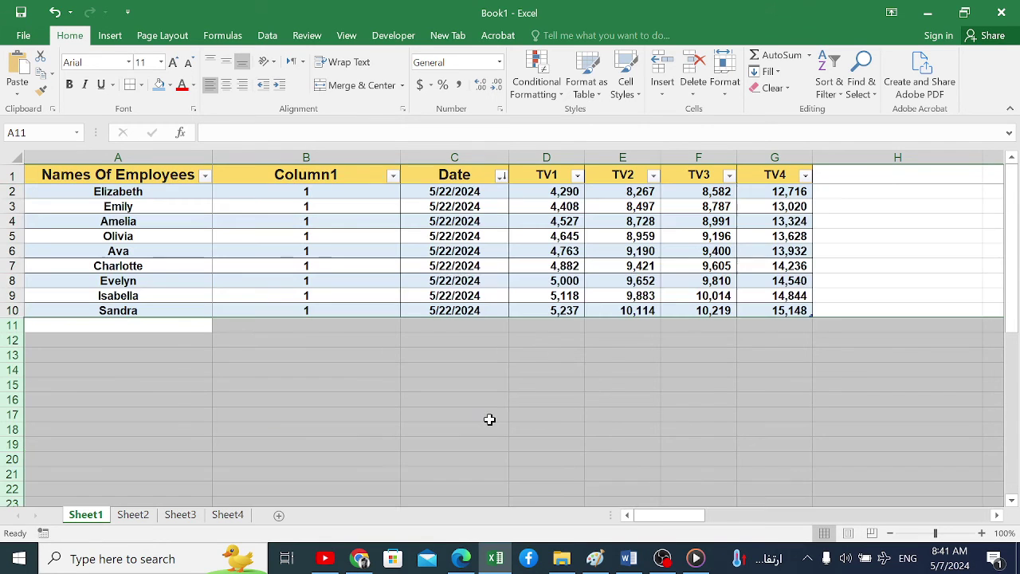
left_click(465, 277)
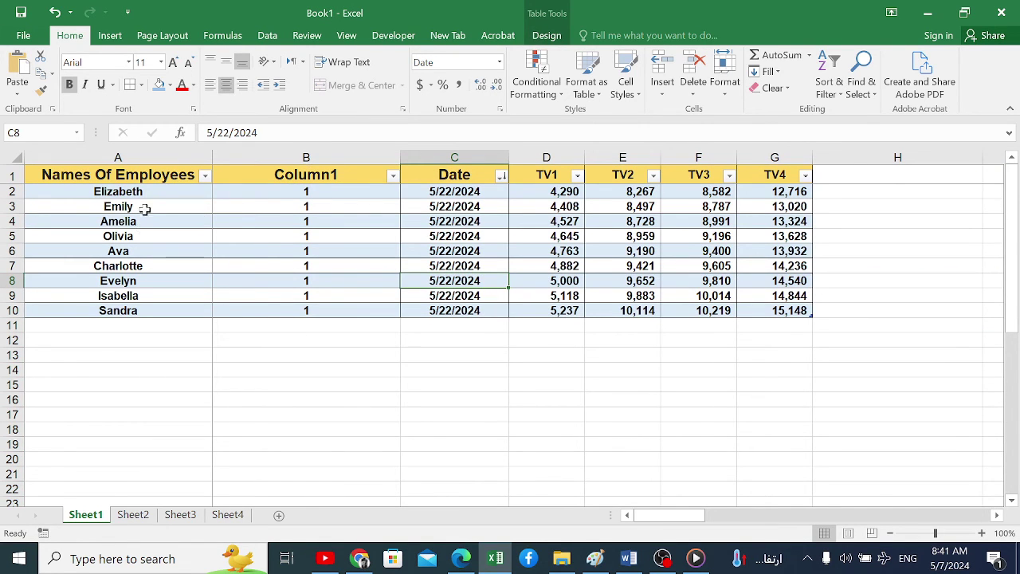